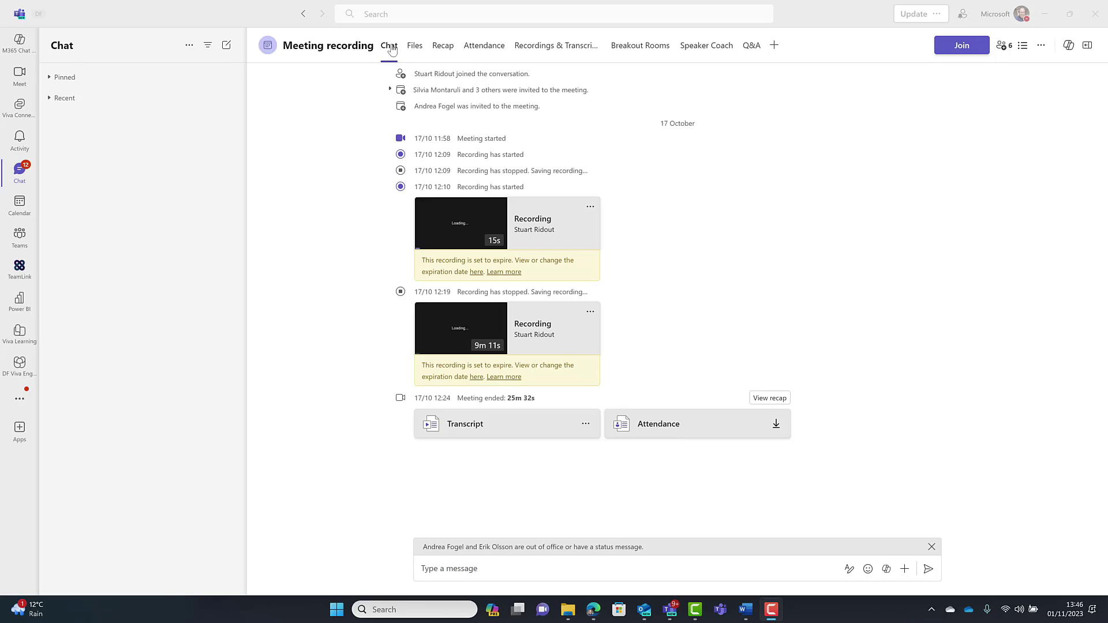
Open the meeting's recap, select Recording 2 and look through its full speaker list.
{"action": "left_click", "coordinate": [443, 45]}
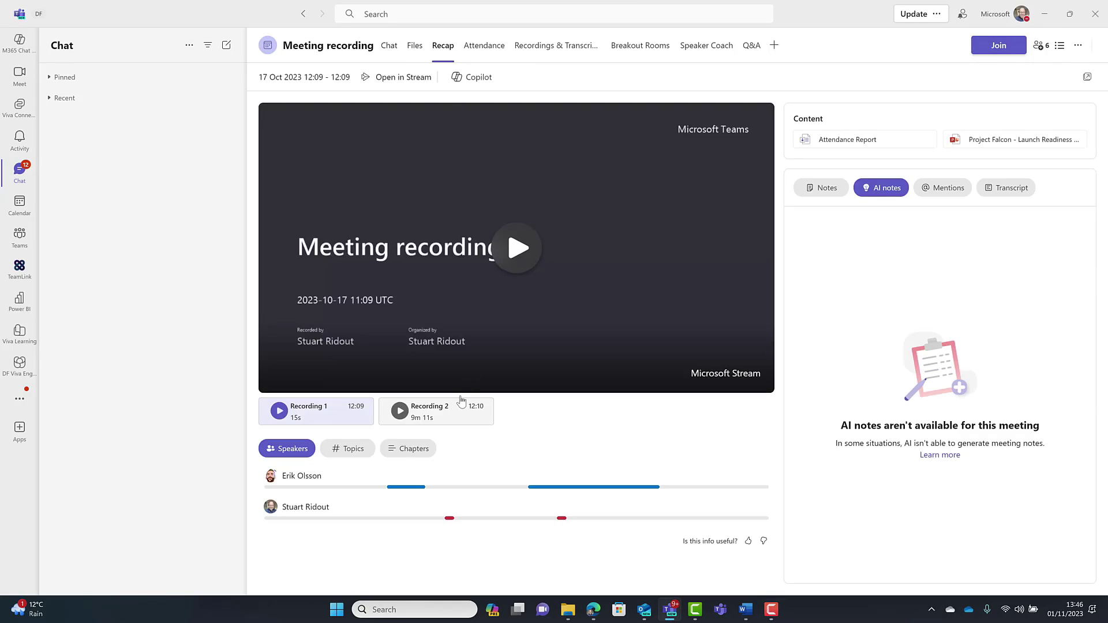
{"action": "left_click", "coordinate": [454, 407]}
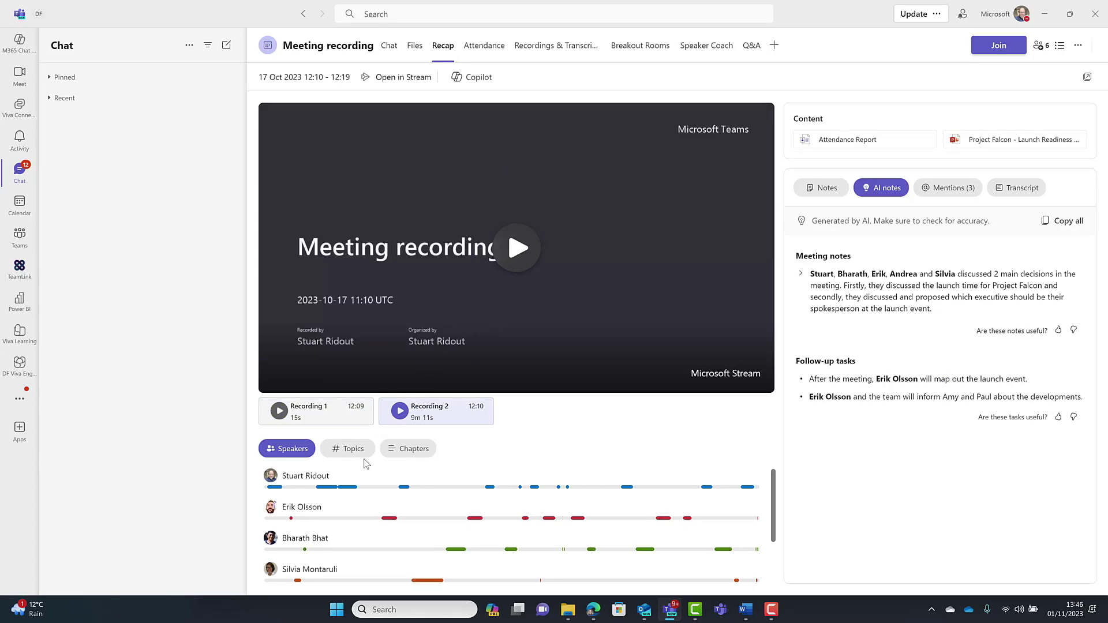
{"action": "scroll", "coordinate": [314, 506], "scroll_direction": "down", "scroll_amount": 2}
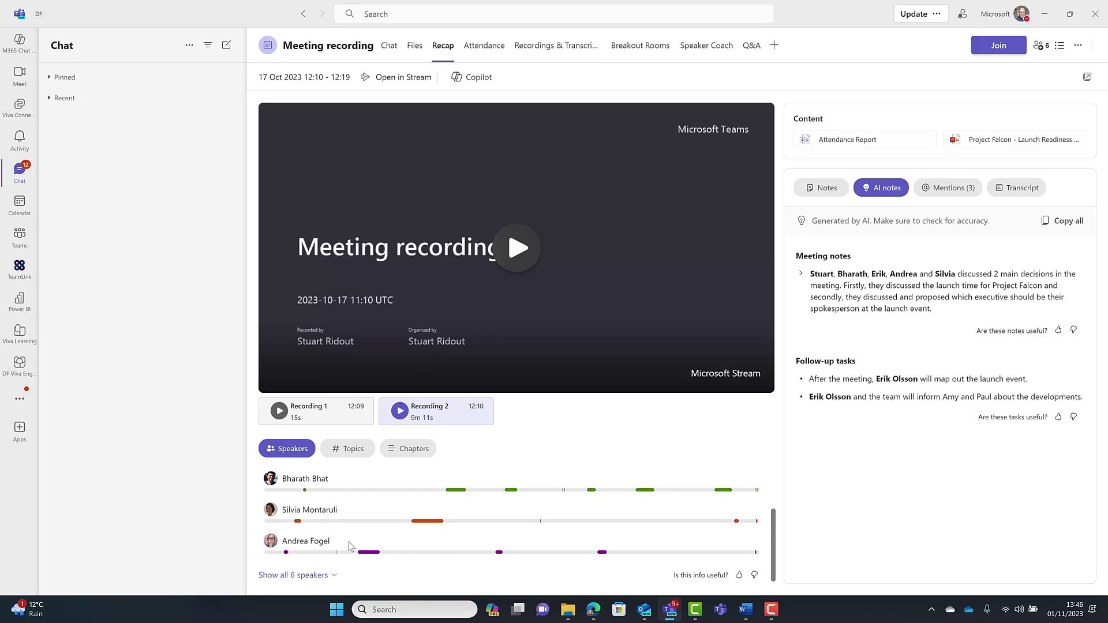
{"action": "left_click", "coordinate": [325, 576]}
{"action": "scroll", "coordinate": [466, 549], "scroll_direction": "down", "scroll_amount": 1}
{"action": "scroll", "coordinate": [466, 545], "scroll_direction": "up", "scroll_amount": 4}
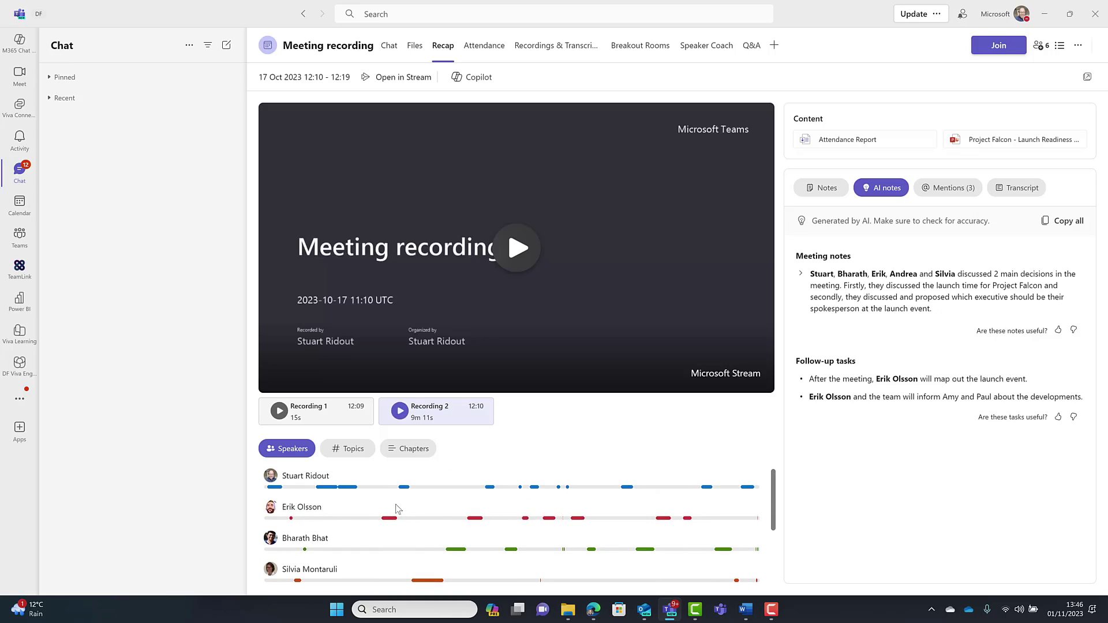
View the topics and chapters of Recording 2, ending back on its speakers.
{"action": "left_click", "coordinate": [361, 454]}
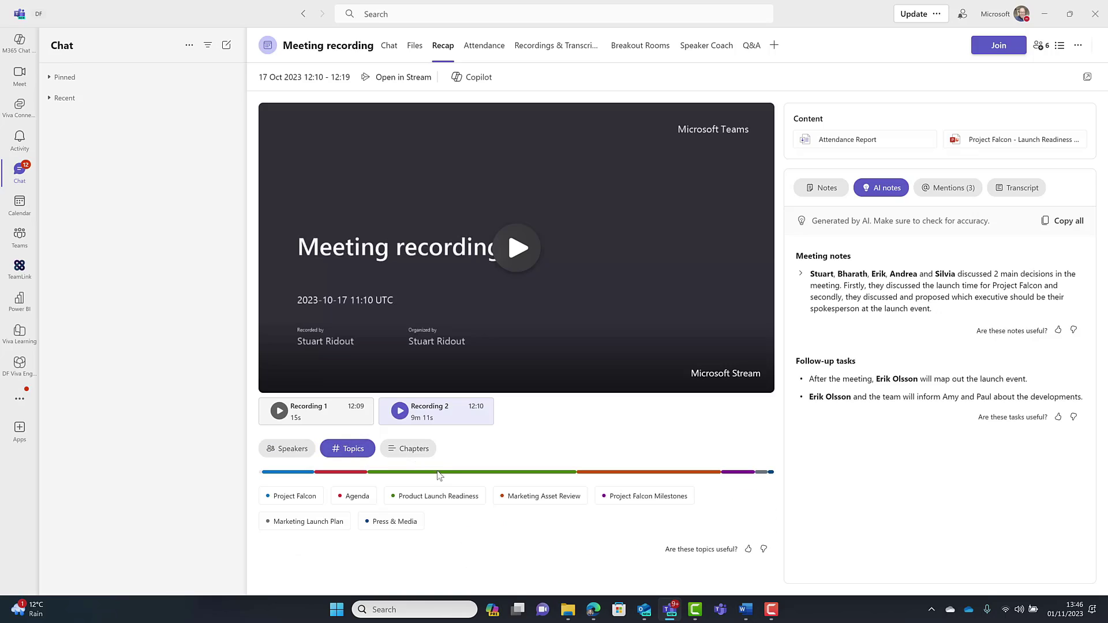
{"action": "left_click", "coordinate": [409, 449]}
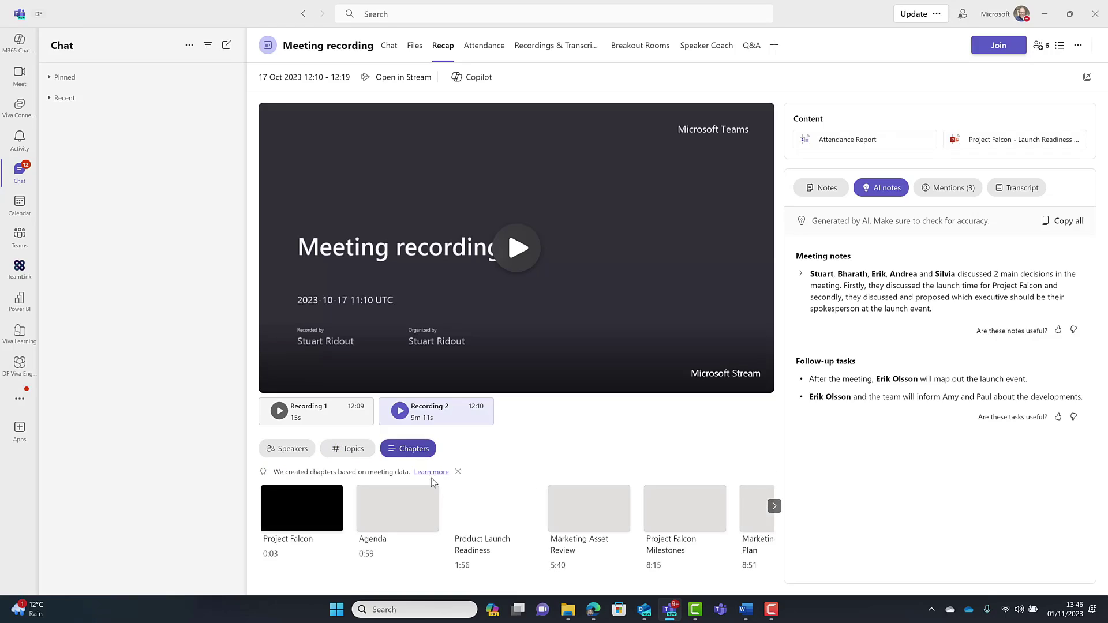
{"action": "left_click", "coordinate": [285, 449]}
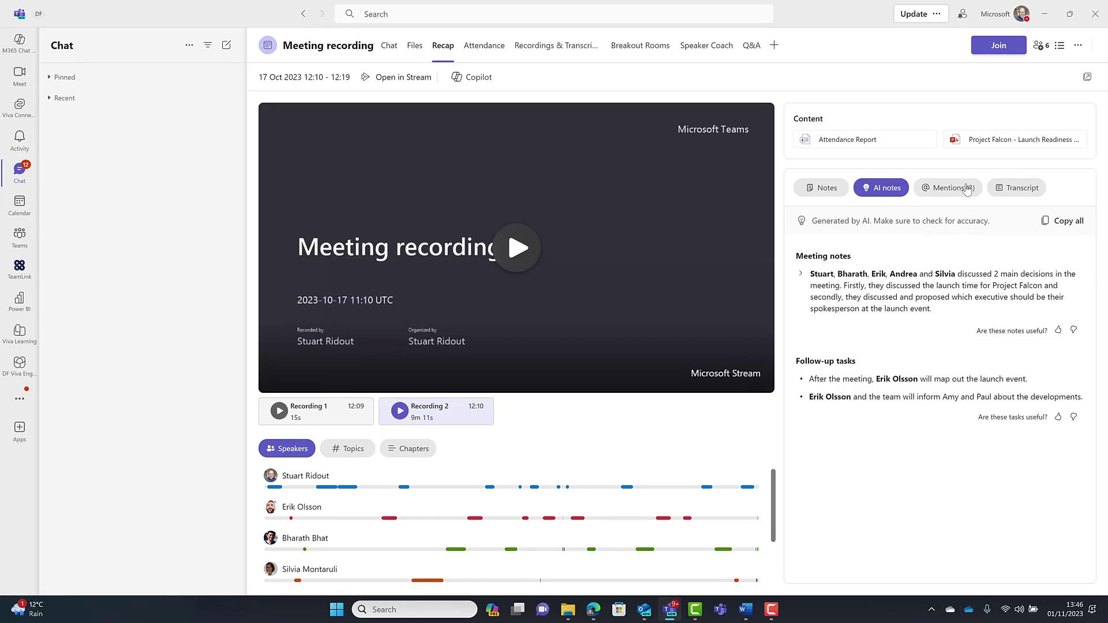
Look through the meeting's mentions and transcript, ending back on the AI notes.
{"action": "left_click", "coordinate": [947, 187]}
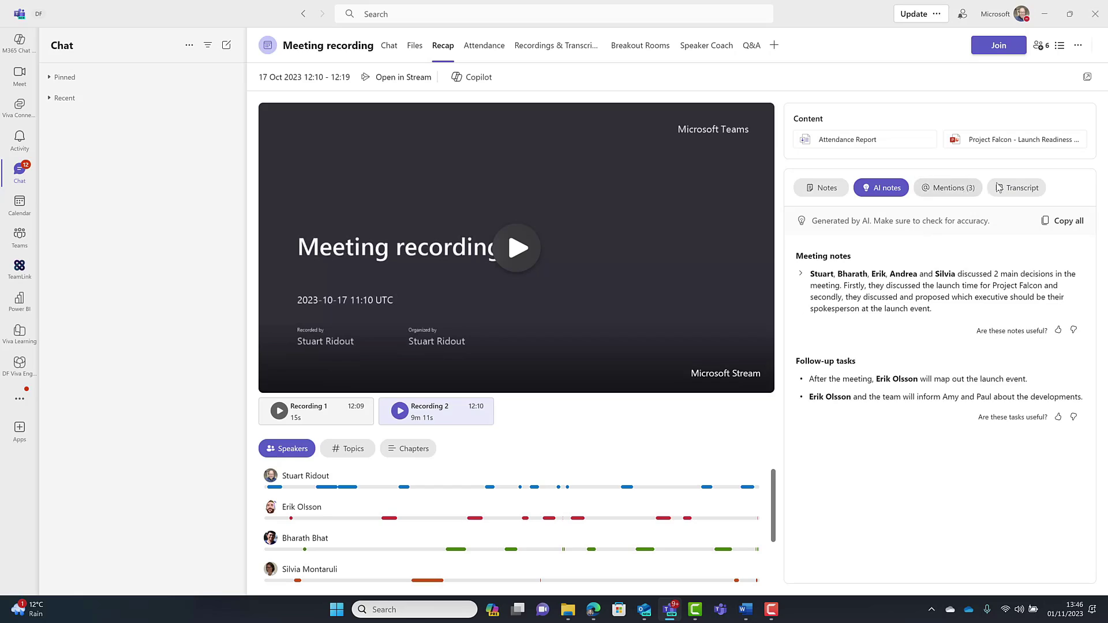
{"action": "left_click", "coordinate": [1025, 189]}
{"action": "scroll", "coordinate": [883, 462], "scroll_direction": "down", "scroll_amount": 5}
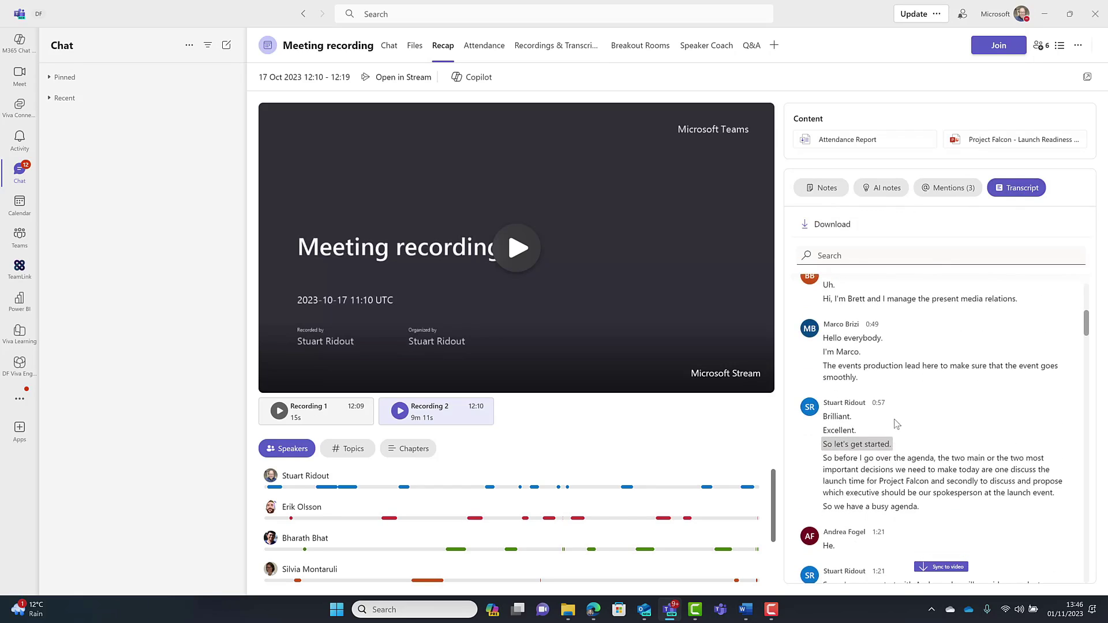
{"action": "left_click", "coordinate": [878, 198]}
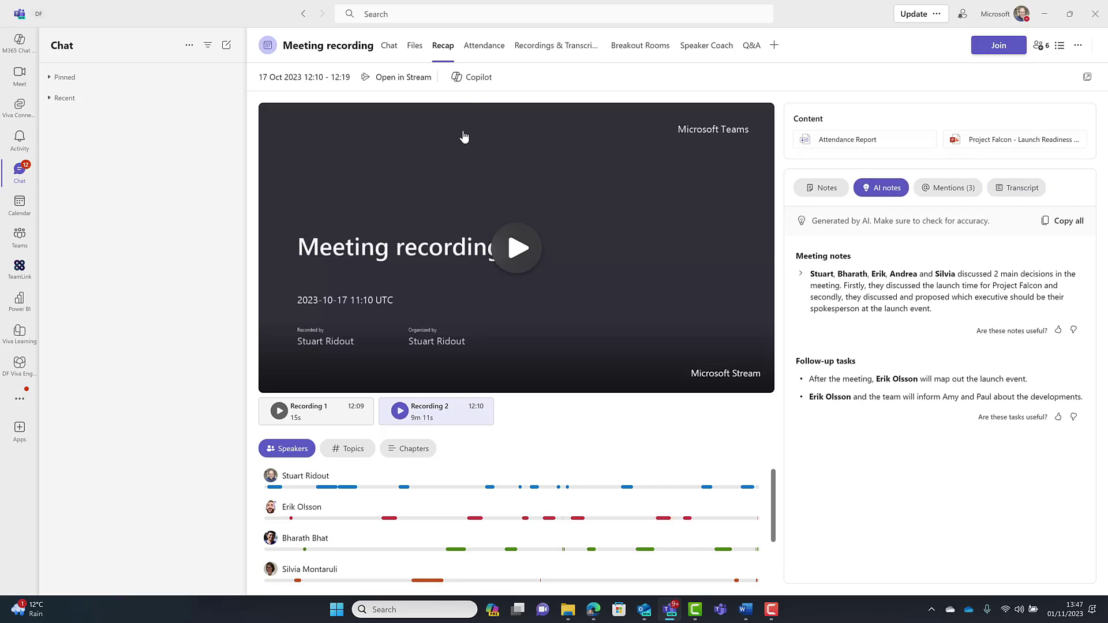
Open Copilot for the meeting, look over the earlier answers and ask "What decisions were made?".
{"action": "left_click", "coordinate": [475, 77]}
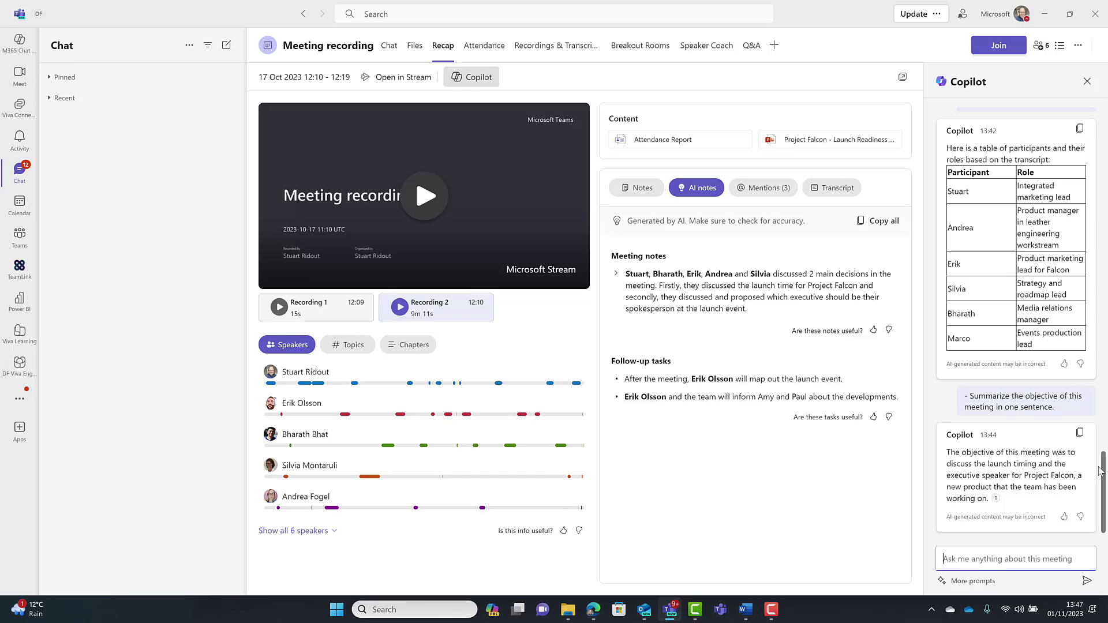
{"action": "scroll", "coordinate": [1105, 467], "scroll_direction": "up", "scroll_amount": 1}
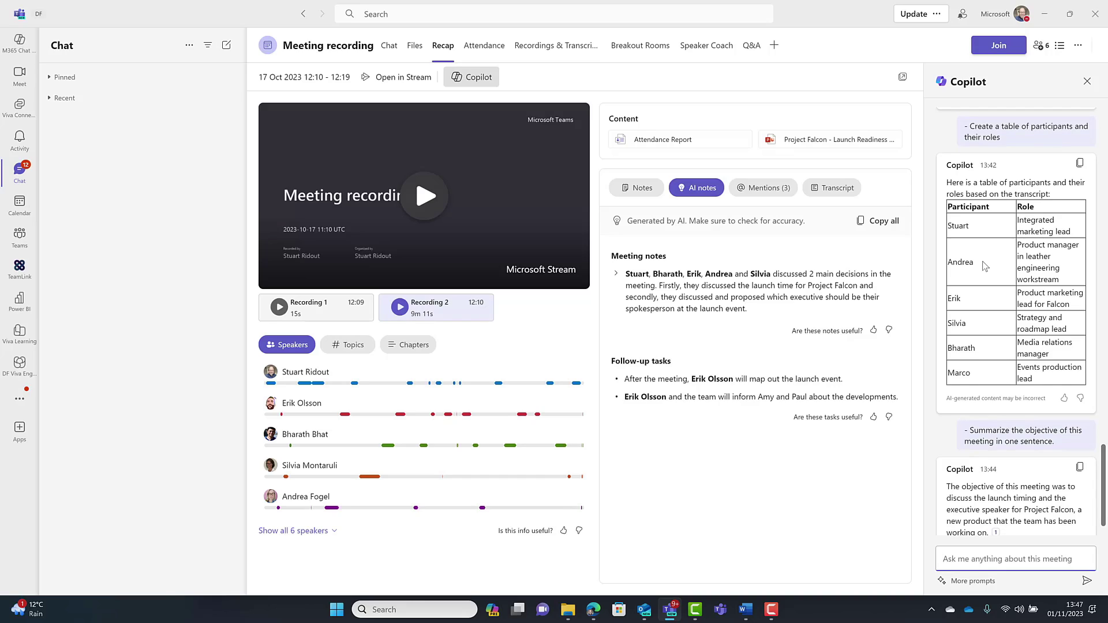
{"action": "scroll", "coordinate": [985, 266], "scroll_direction": "down", "scroll_amount": 1}
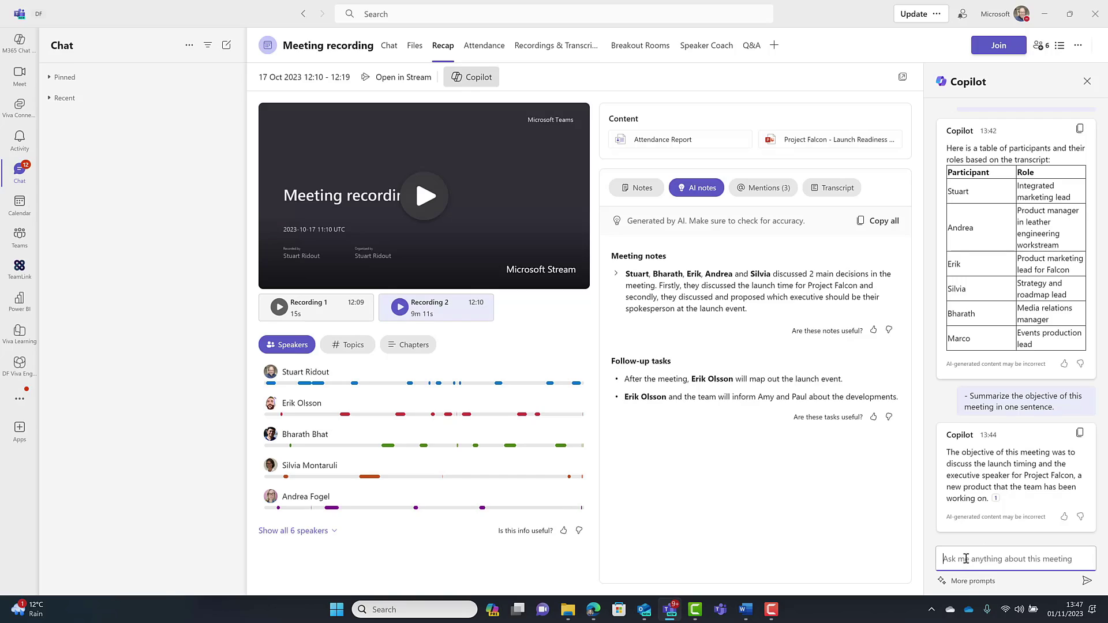
{"action": "type", "text": "What decisions were"}
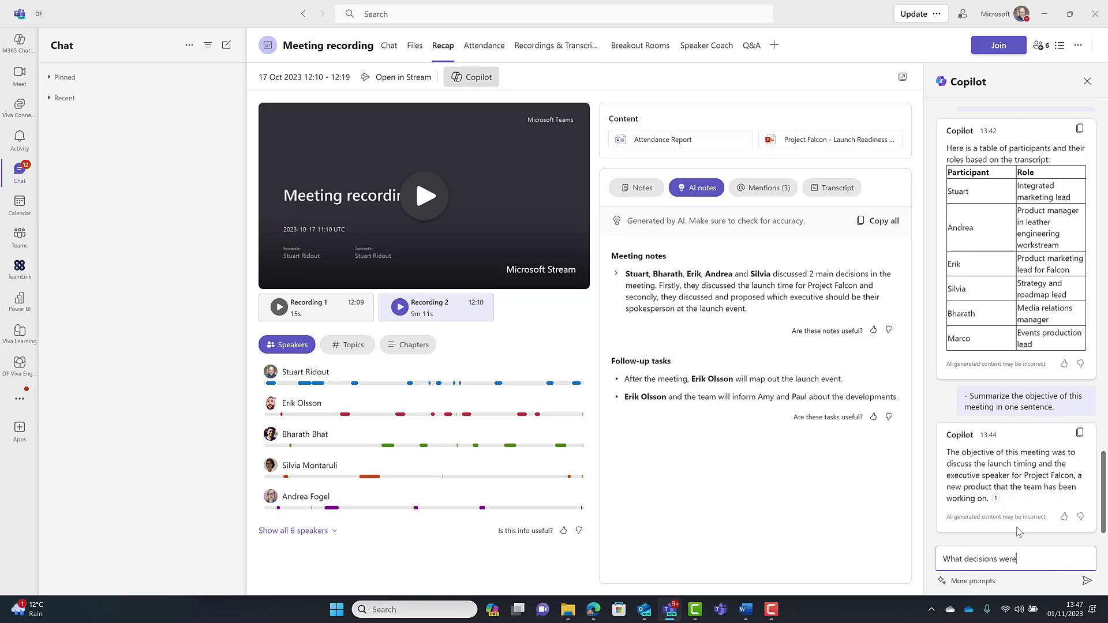
{"action": "key", "text": "Return"}
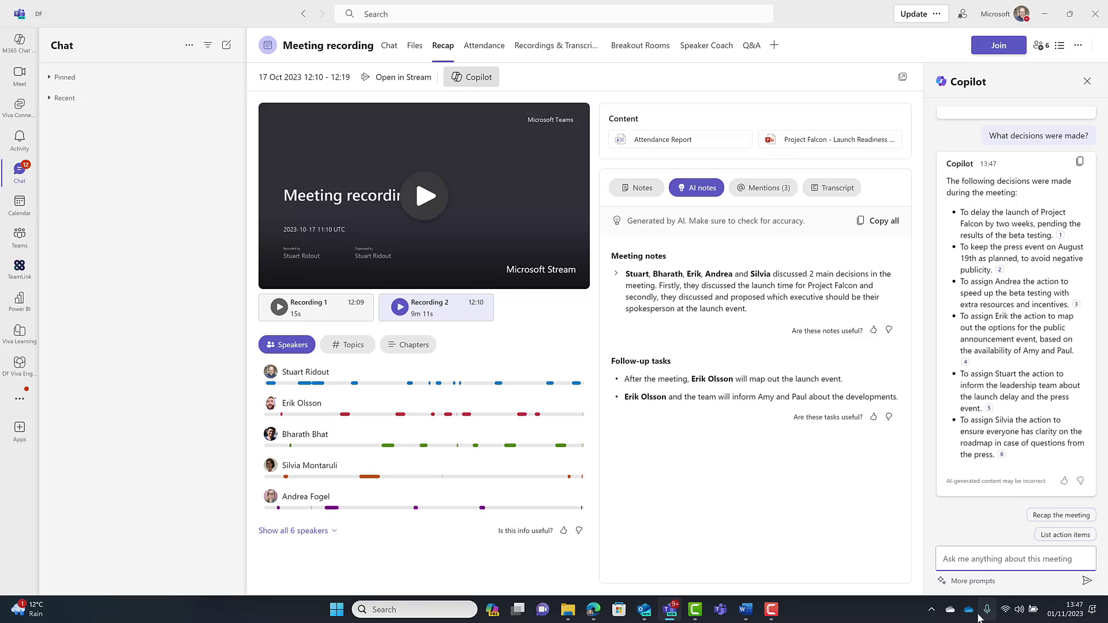
Ask Copilot "Was it an easy decision? Was anyone upset?".
{"action": "left_click", "coordinate": [977, 557]}
{"action": "type", "text": "Was it an e"}
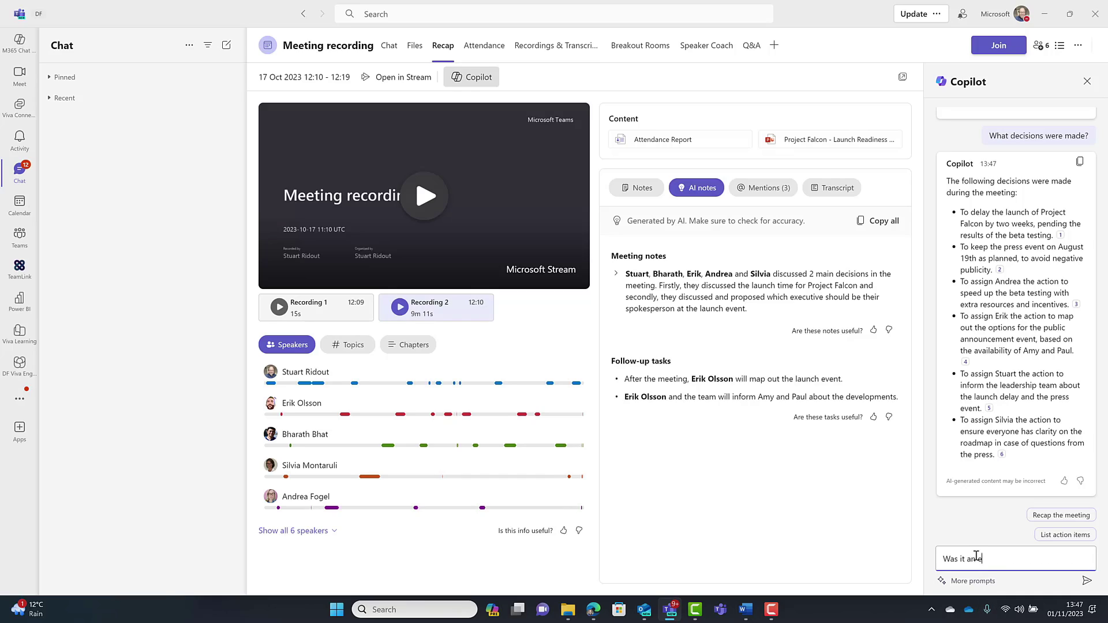
{"action": "type", "text": "asy decision?  Was an"}
{"action": "type", "text": "yone upset?"}
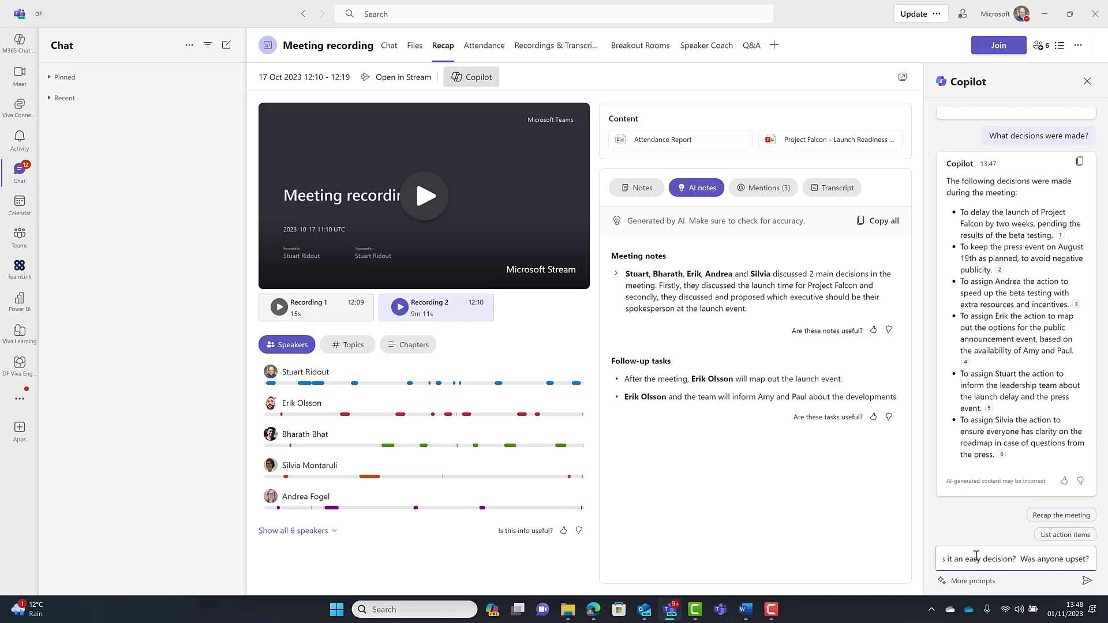
{"action": "key", "text": "Return"}
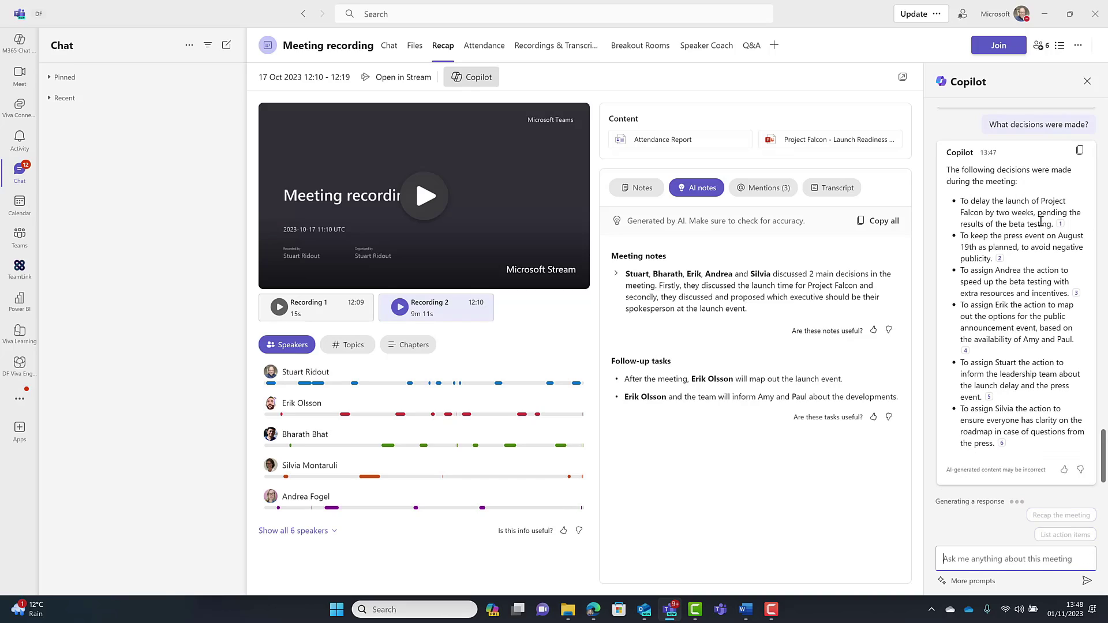
Check the transcript citations in the decisions answer, and read the answer on how easy the decision was with its sources.
{"action": "mouse_move", "coordinate": [1061, 226]}
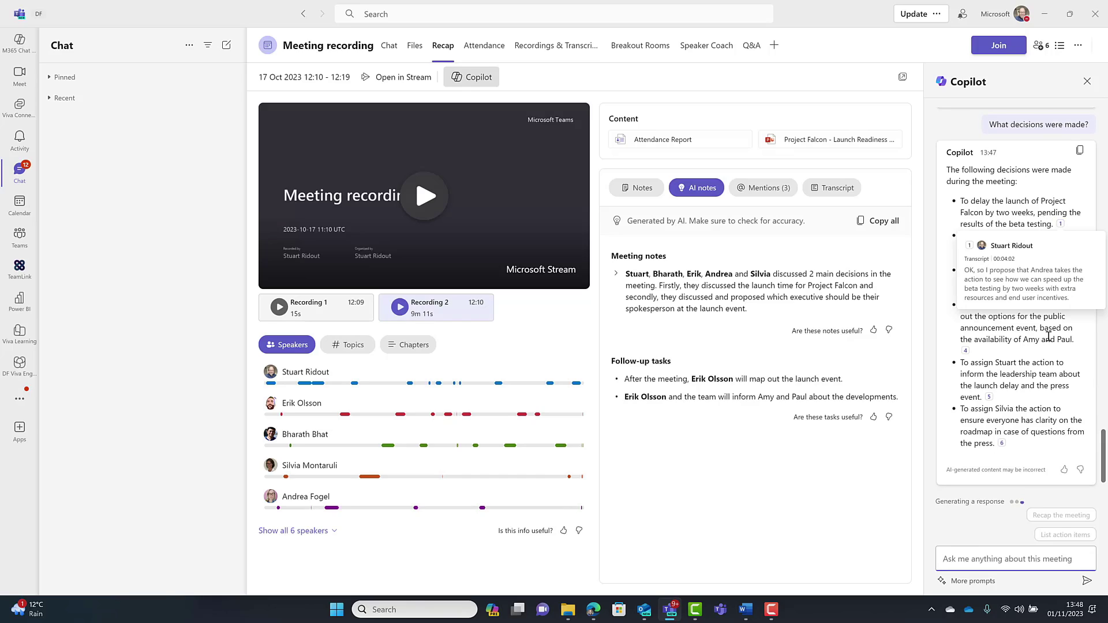
{"action": "mouse_move", "coordinate": [966, 350]}
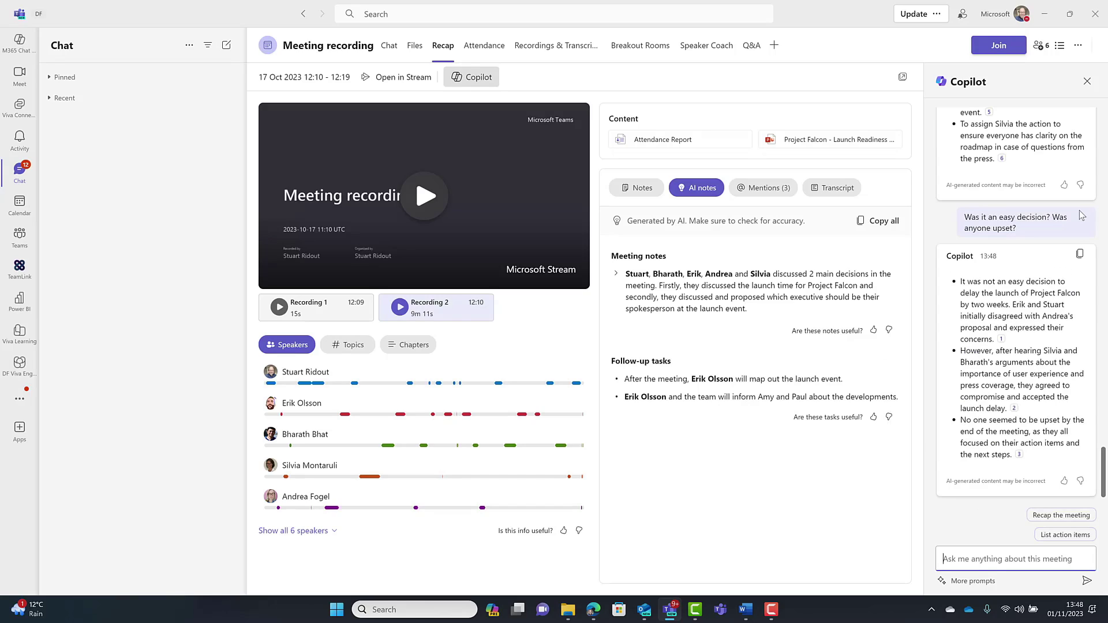
{"action": "left_click", "coordinate": [1081, 216]}
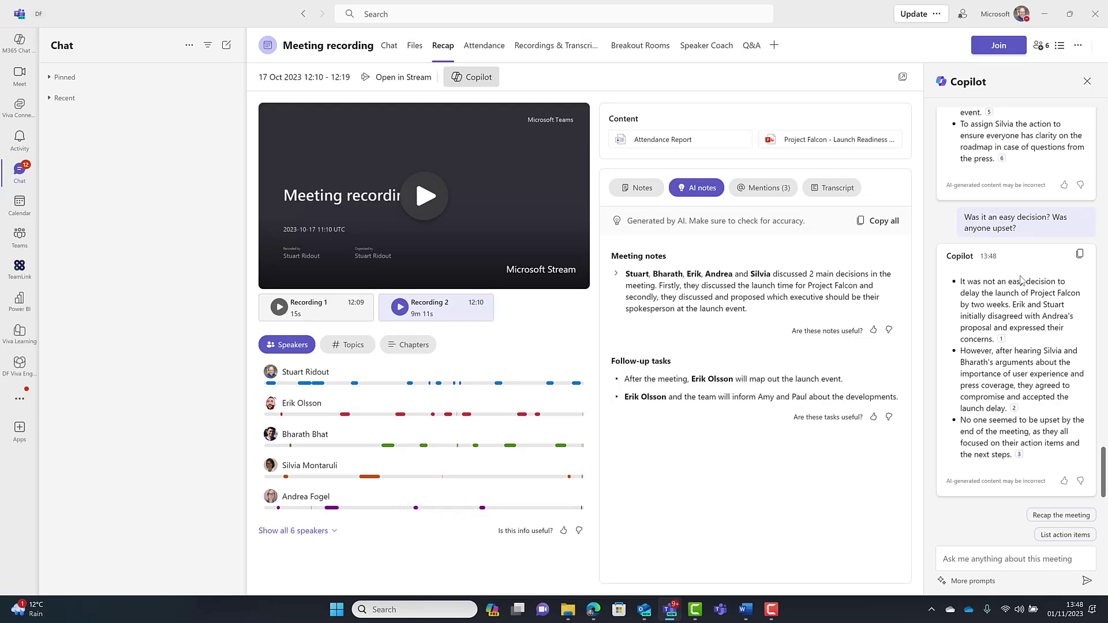
{"action": "left_click_drag", "start_coordinate": [977, 281], "coordinate": [1053, 281]}
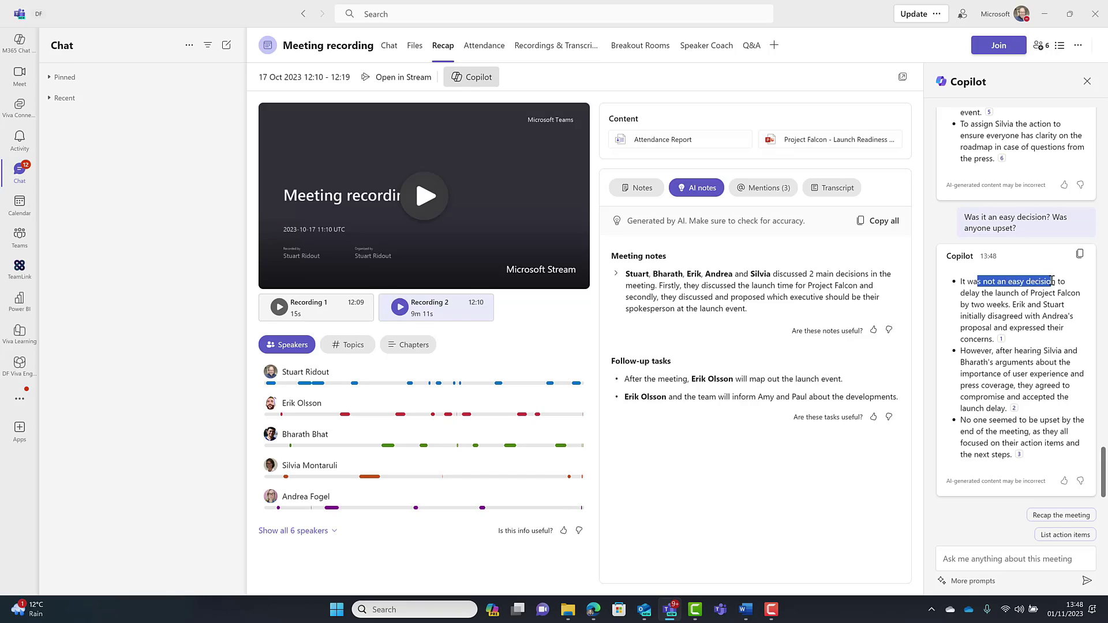
{"action": "left_click", "coordinate": [1014, 302]}
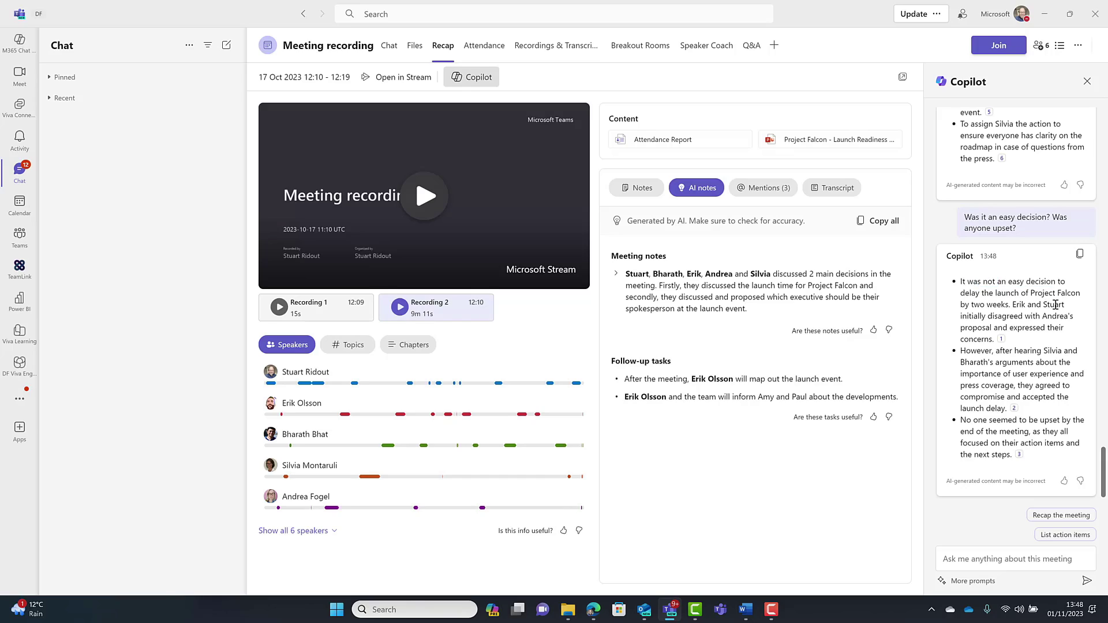
{"action": "mouse_move", "coordinate": [1001, 341]}
{"action": "mouse_move", "coordinate": [1020, 455]}
Ask Copilot "List the pros and cons of the decision to delay in a table" and copy its answer.
{"action": "left_click", "coordinate": [984, 557]}
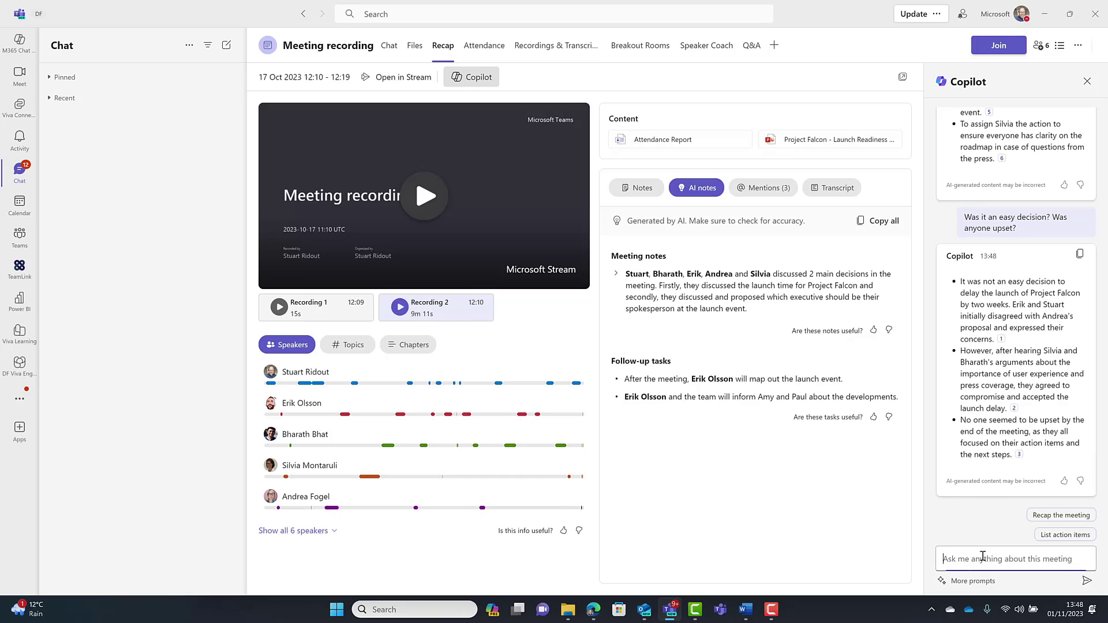
{"action": "type", "text": "List th"}
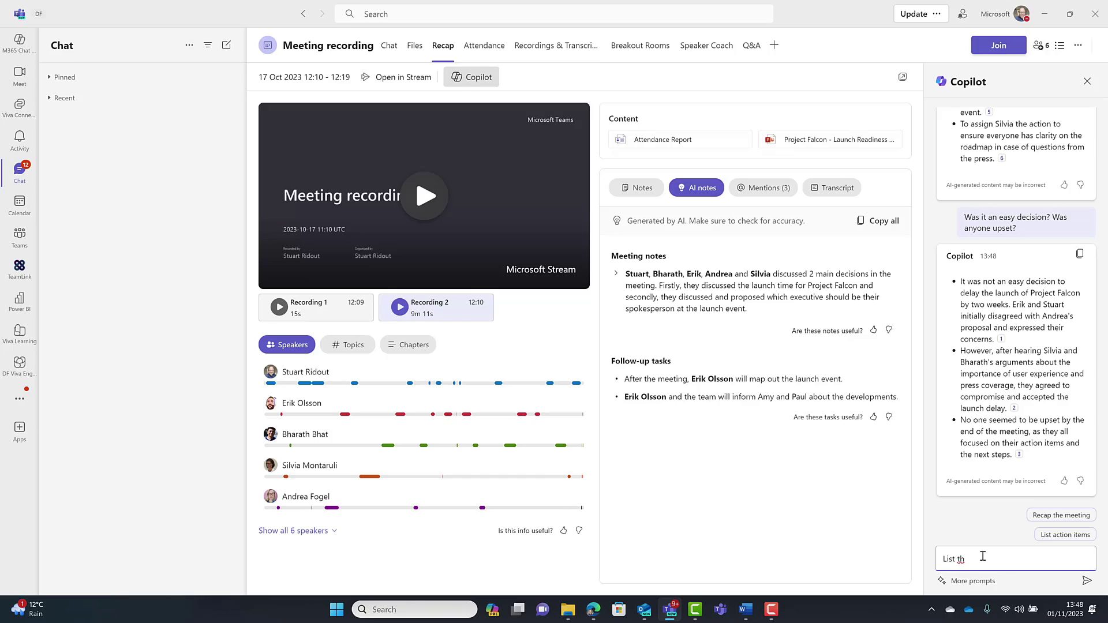
{"action": "type", "text": " e p"}
{"action": "key", "text": "BackSpace"}
{"action": "key", "text": "BackSpace"}
{"action": "type", "text": "e pros and cons of the decisino"}
{"action": "key", "text": "BackSpace"}
{"action": "key", "text": "BackSpace"}
{"action": "key", "text": "BackSpace"}
{"action": "type", "text": "on to delay in a table"}
{"action": "key", "text": "Return"}
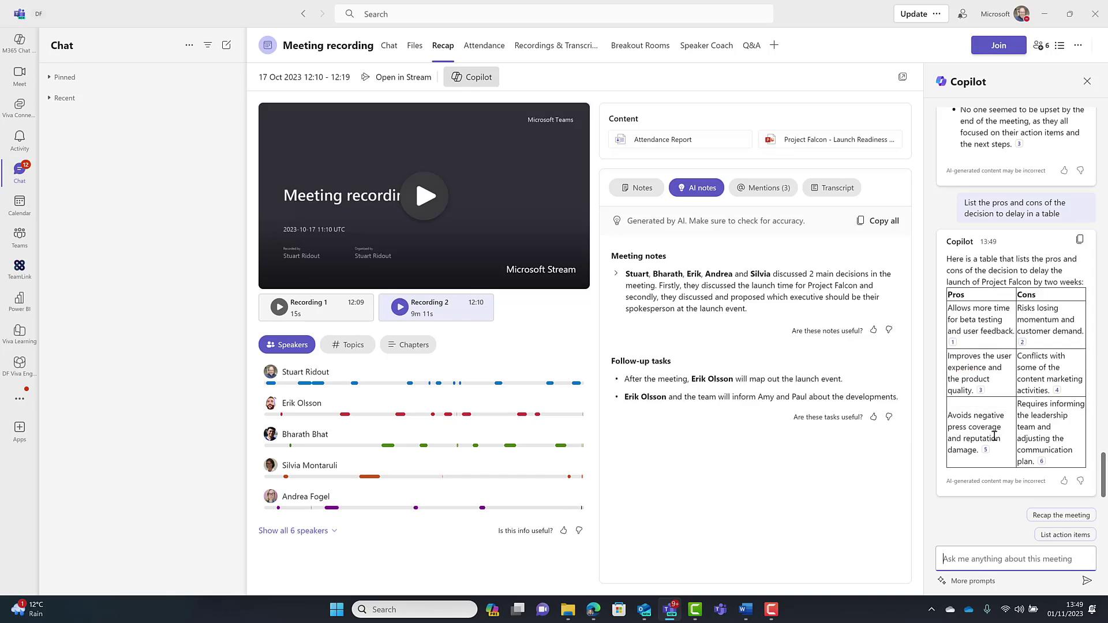
{"action": "left_click", "coordinate": [1081, 240]}
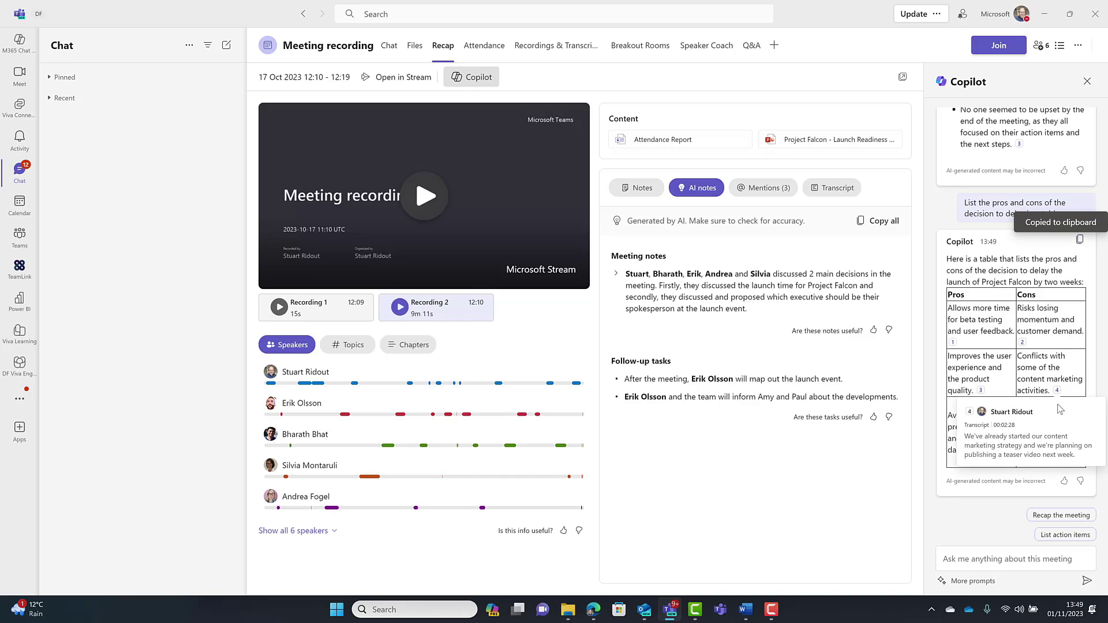
Ask Copilot "Which executive should we use for the launch event?" and bring the full answer into view.
{"action": "left_click", "coordinate": [963, 556]}
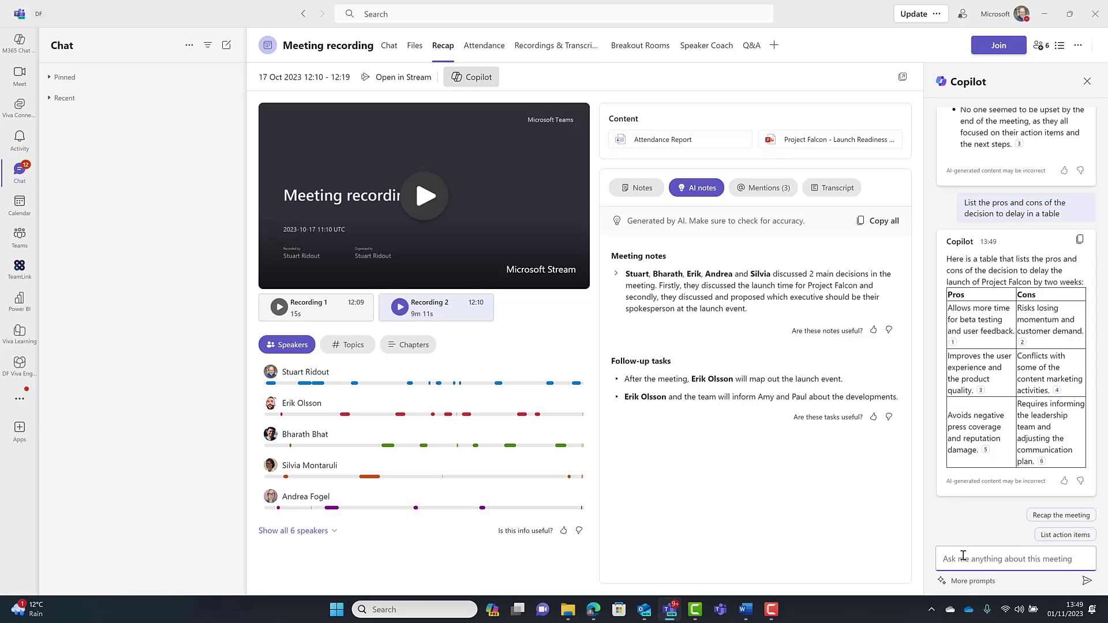
{"action": "type", "text": "Which e"}
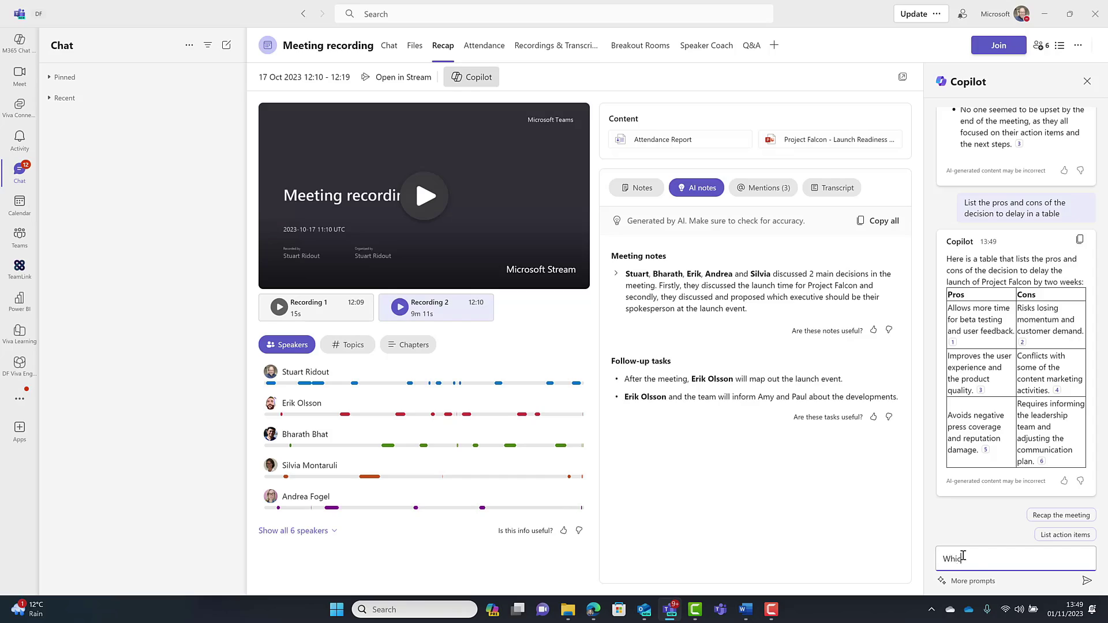
{"action": "type", "text": "xecutive should we use for the launch event?"}
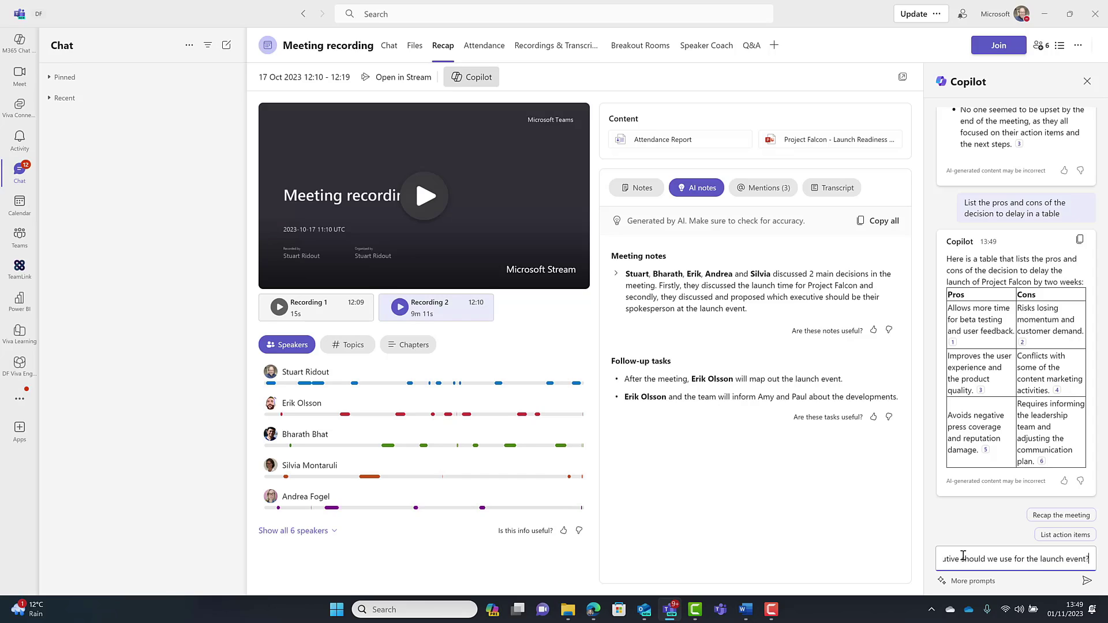
{"action": "key", "text": "Return"}
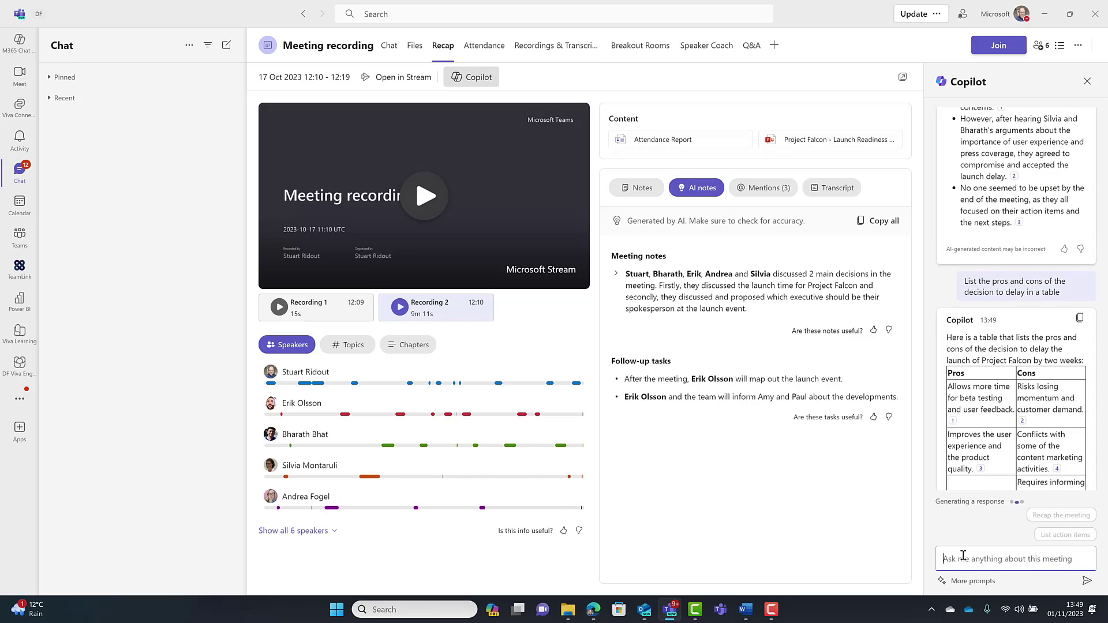
{"action": "scroll", "coordinate": [1019, 414], "scroll_direction": "down", "scroll_amount": 3}
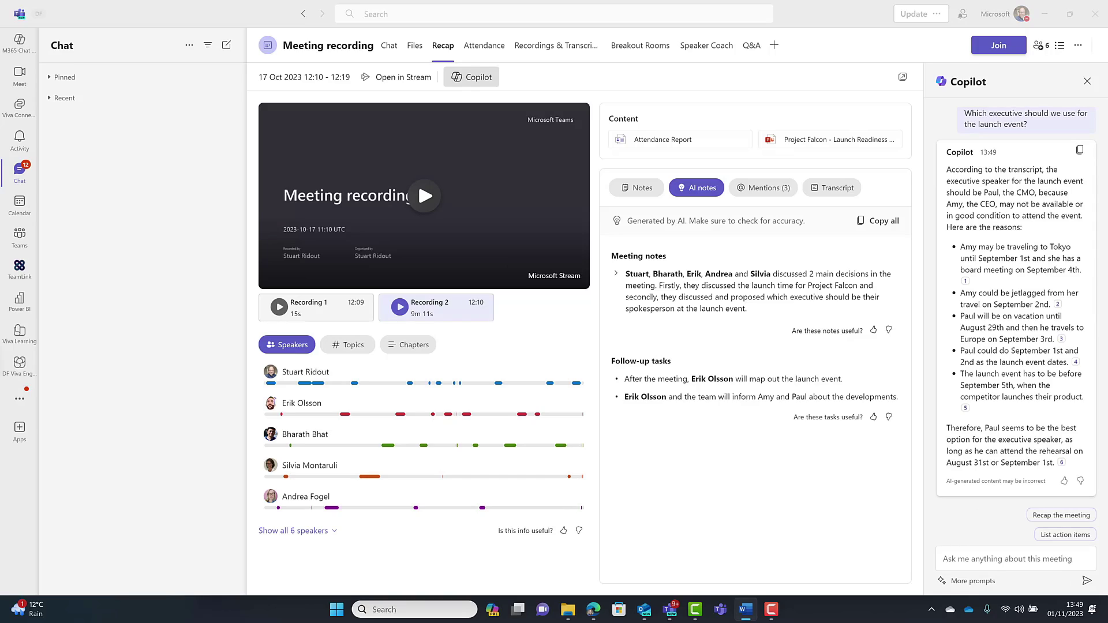
Ask Copilot when the rehearsal and launch event should be, and check the answer's last transcript citation.
{"action": "left_click", "coordinate": [1031, 206]}
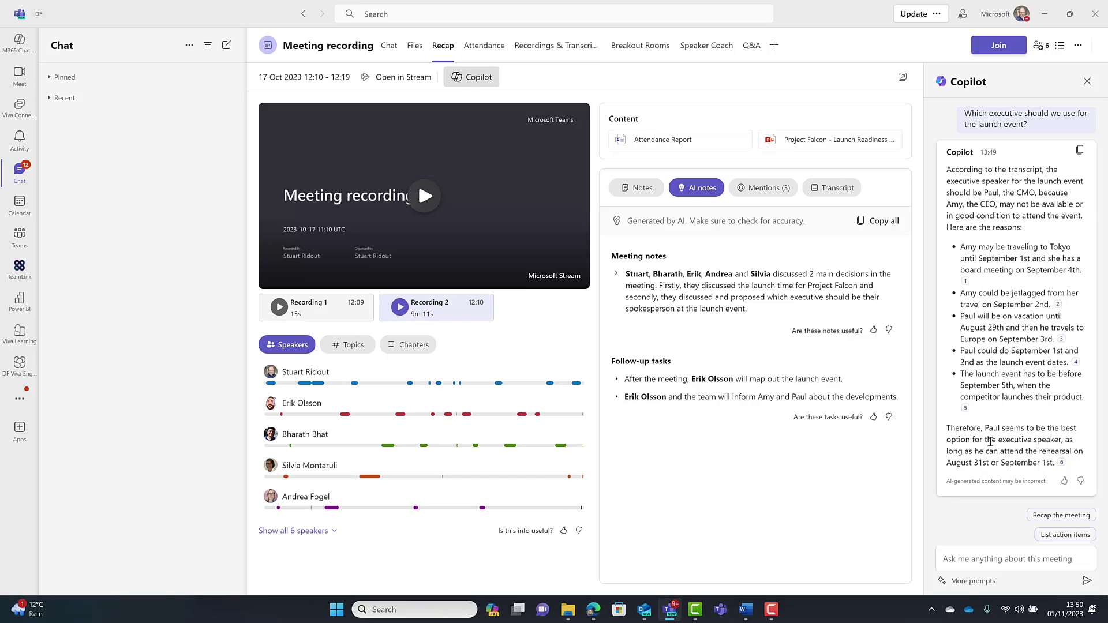
{"action": "left_click", "coordinate": [985, 558]}
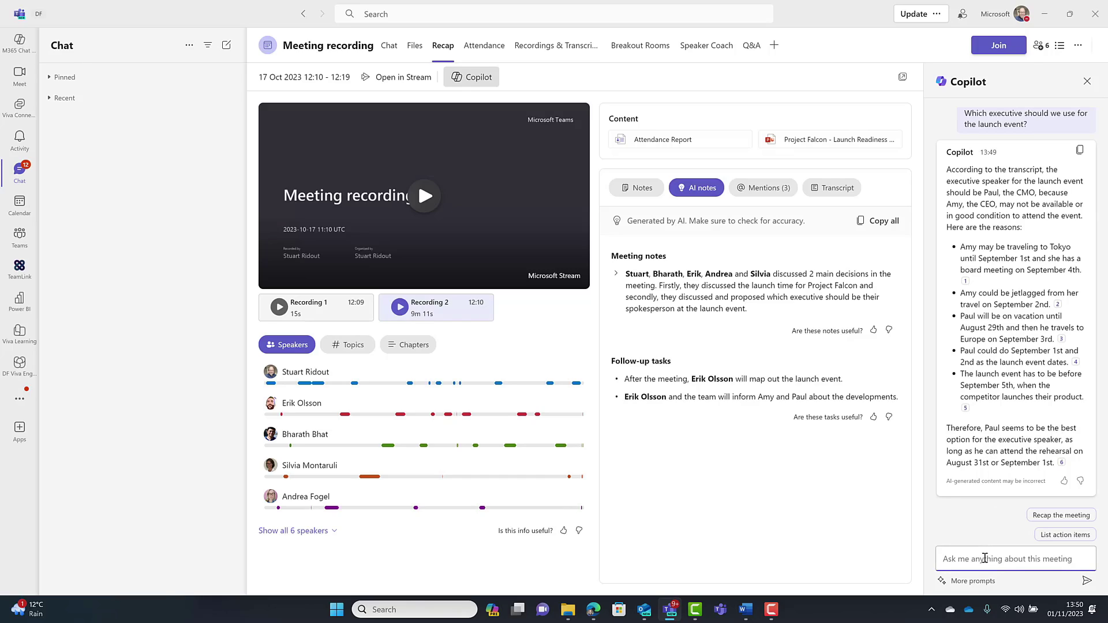
{"action": "key", "text": "ctrl+v"}
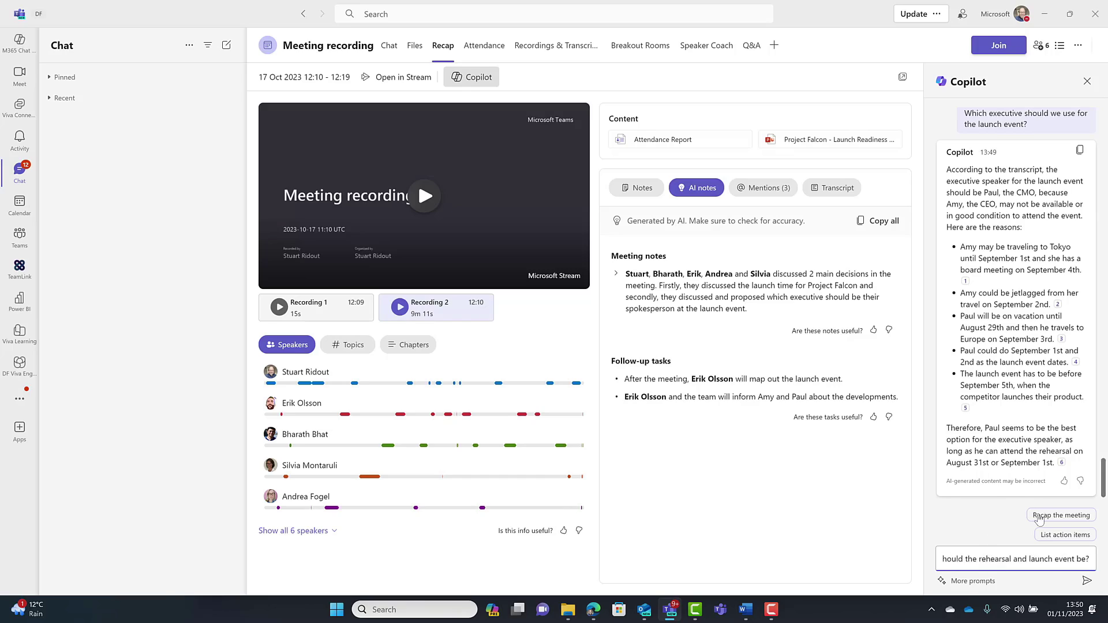
{"action": "left_click_drag", "start_coordinate": [972, 559], "coordinate": [1021, 563]}
{"action": "left_click", "coordinate": [1034, 559]}
{"action": "key", "text": "Return"}
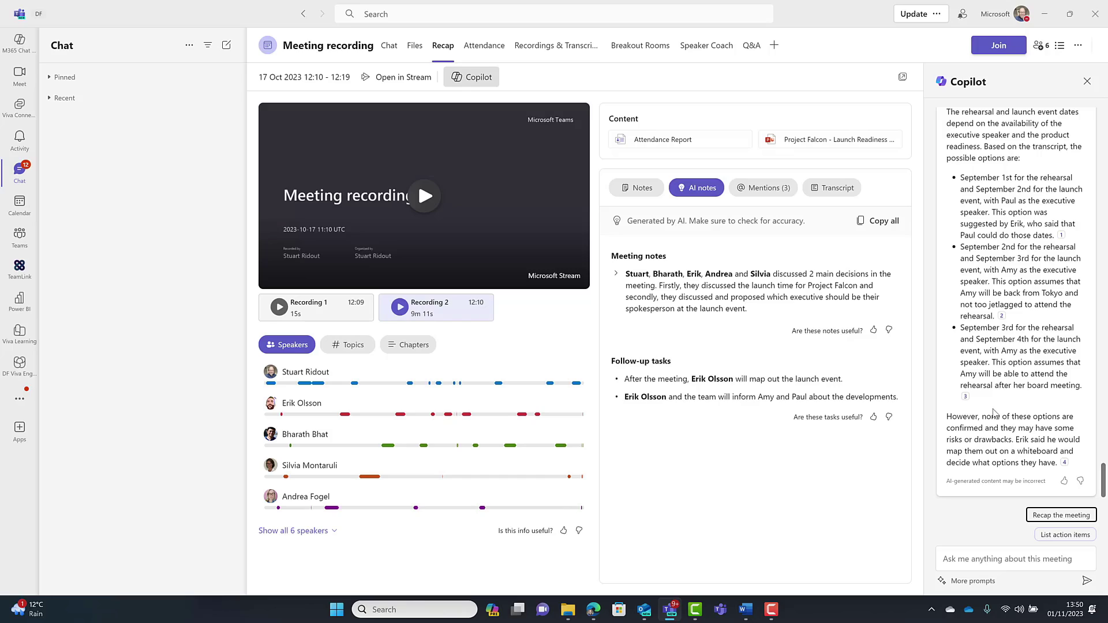
{"action": "mouse_move", "coordinate": [1065, 465]}
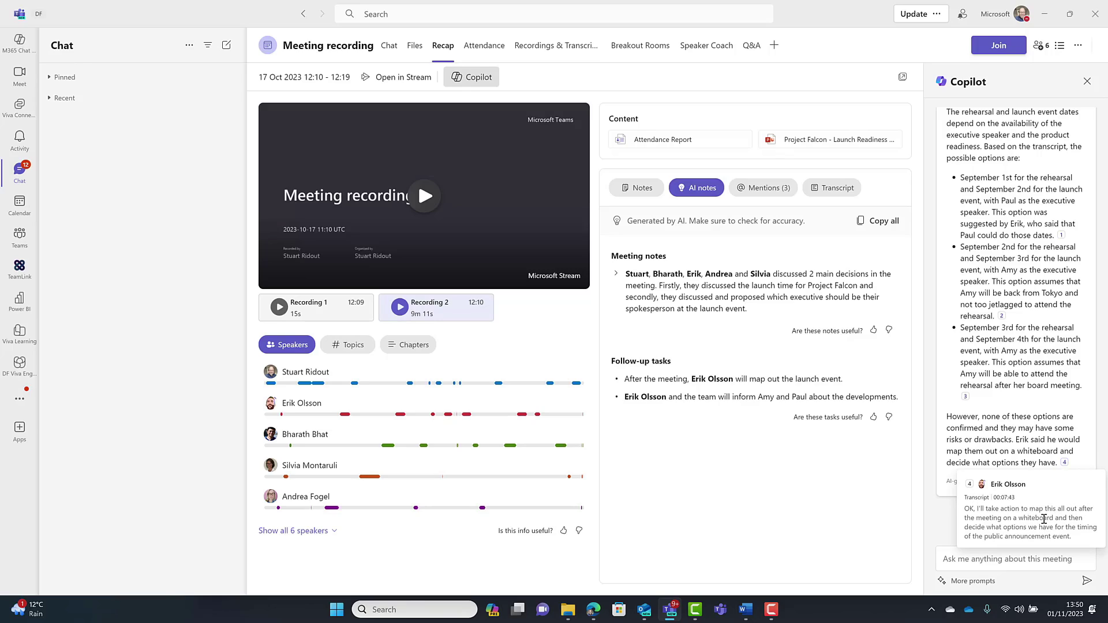
Ask Copilot "List the attendees in order of % of words spoken" and review the lowest-ranked attendees in the answer.
{"action": "left_click", "coordinate": [954, 559]}
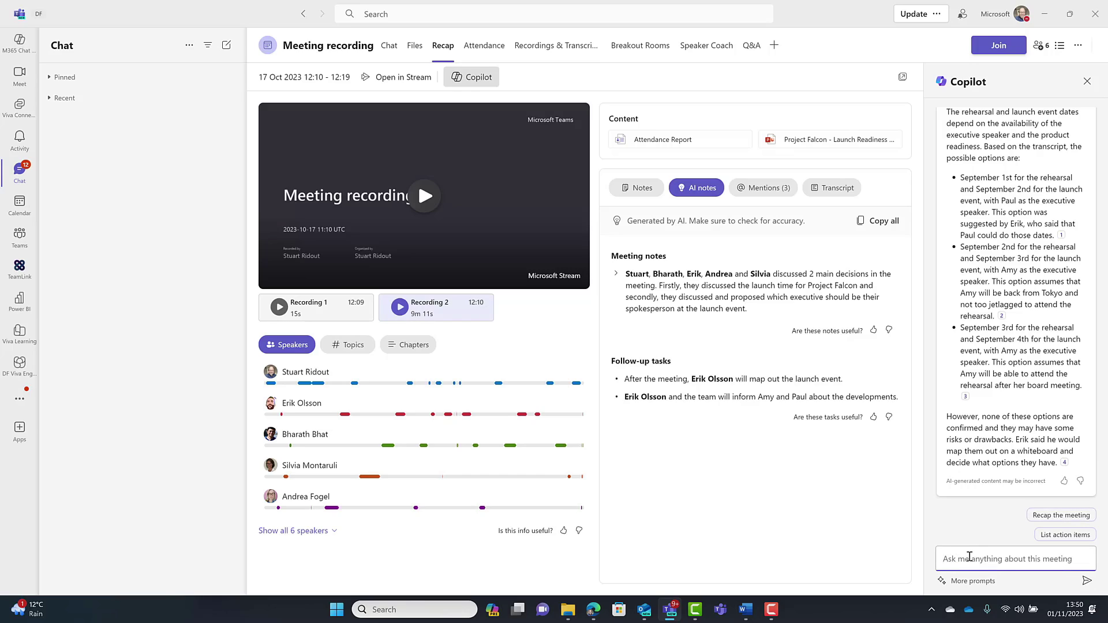
{"action": "type", "text": "List the attendees"}
{"action": "type", "text": " in order of"}
{"action": "type", "text": " %"}
{"action": "type", "text": " of words spoken"}
{"action": "key", "text": "Return"}
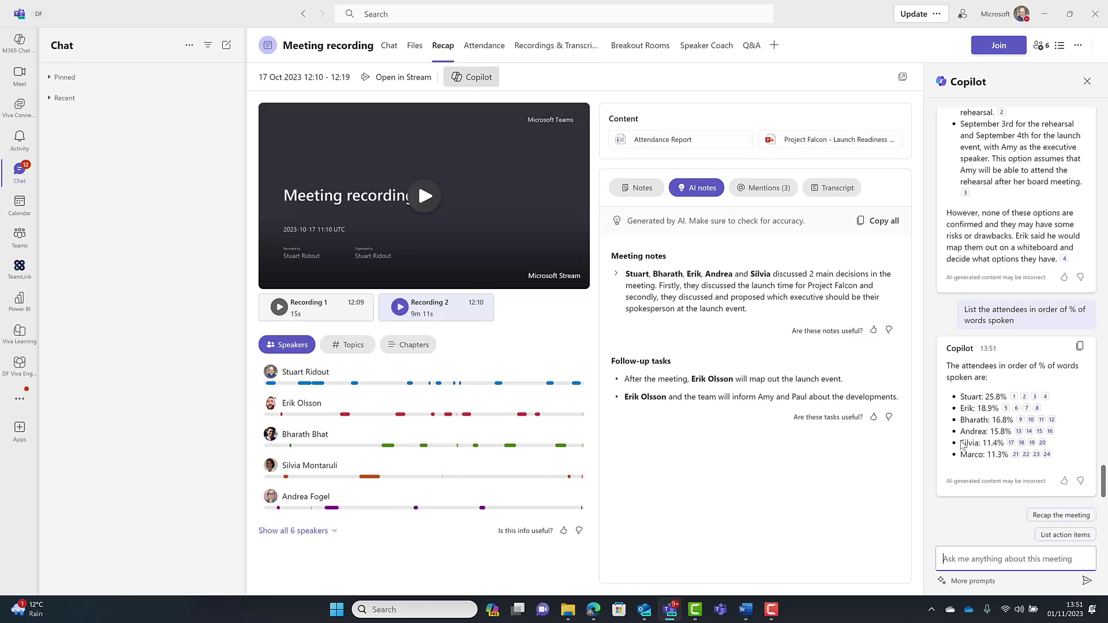
{"action": "left_click_drag", "start_coordinate": [958, 444], "coordinate": [1050, 457]}
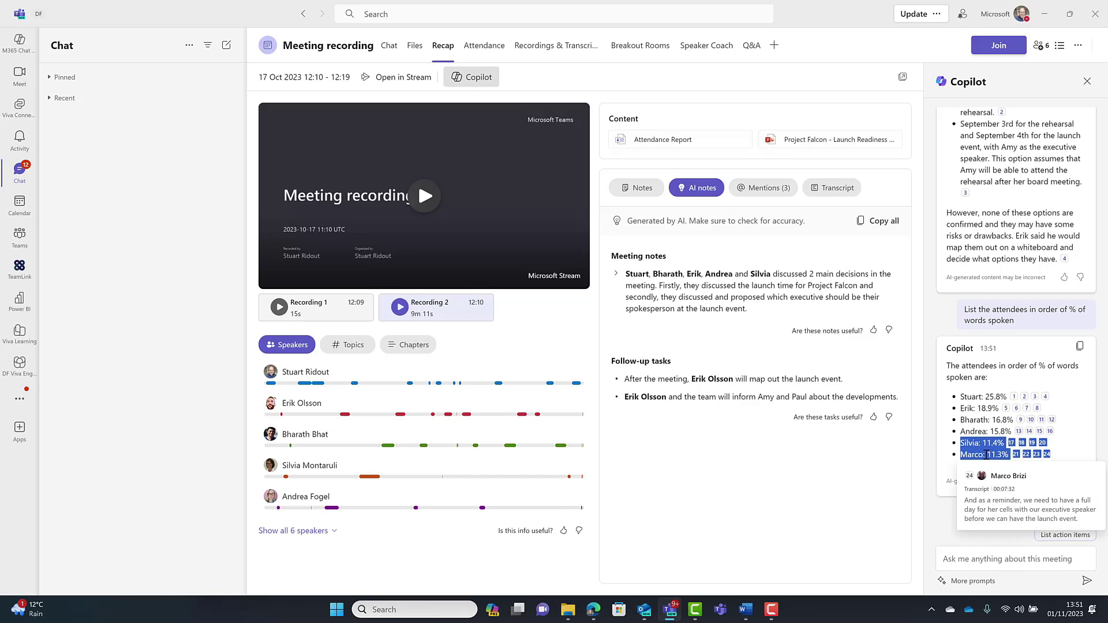
{"action": "left_click", "coordinate": [966, 455]}
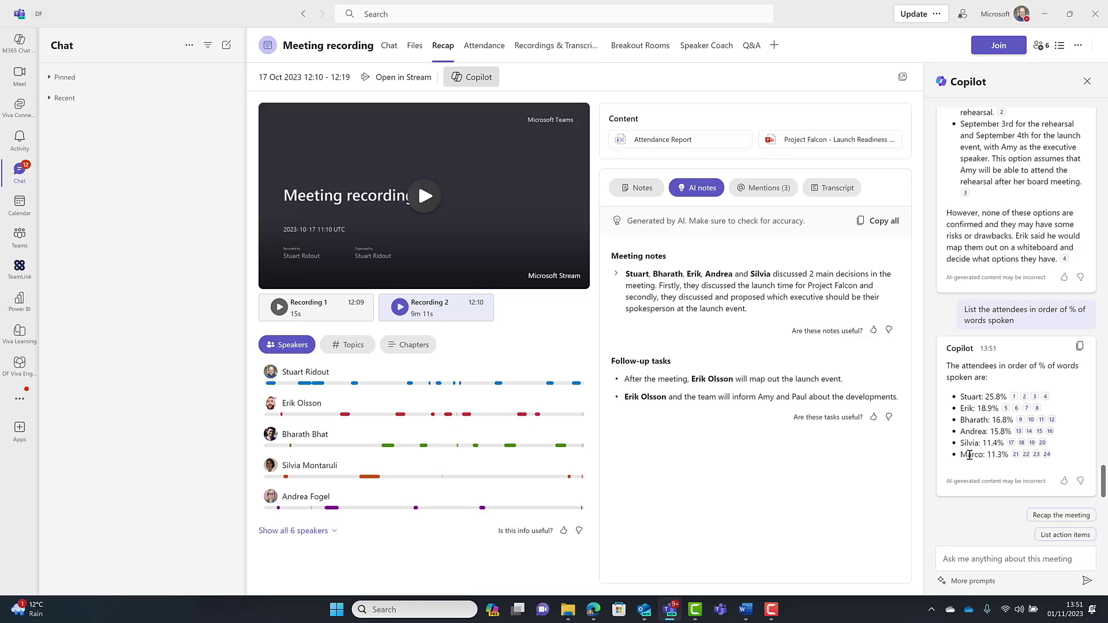
Ask Copilot "Summarize this meeting" and read through the full summary.
{"action": "left_click", "coordinate": [973, 558]}
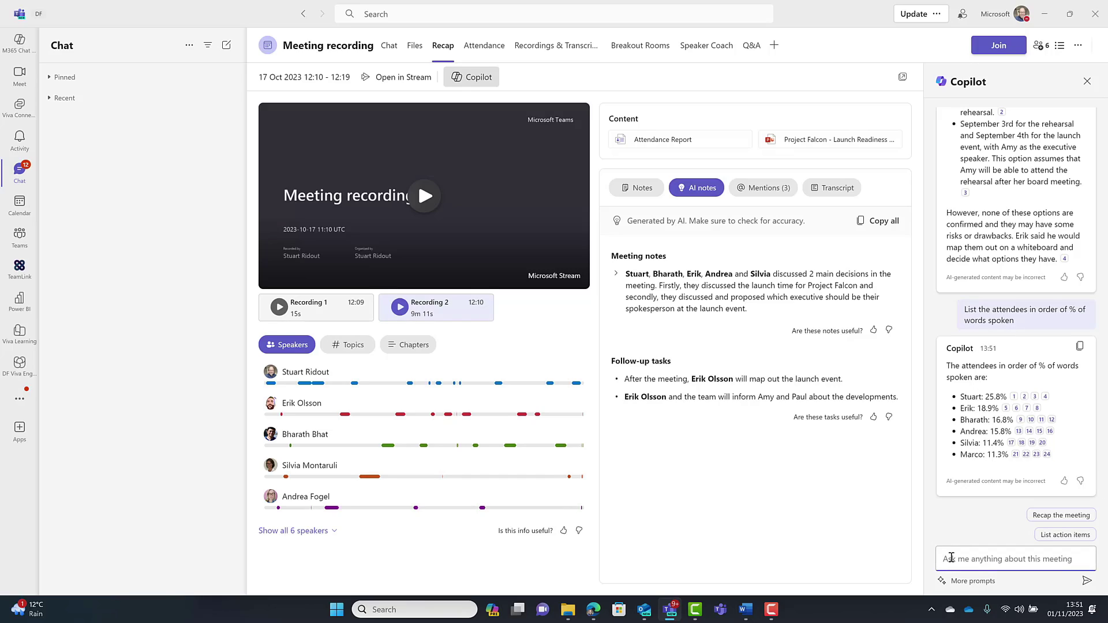
{"action": "type", "text": "Summarize this meeting"}
{"action": "key", "text": "Return"}
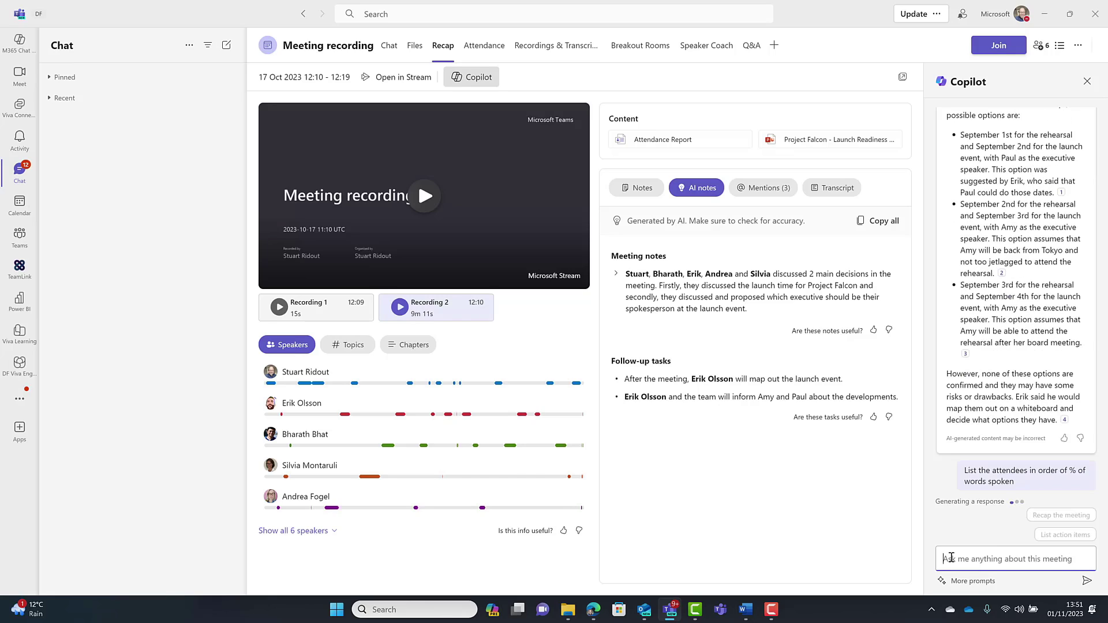
{"action": "mouse_move", "coordinate": [1015, 405]}
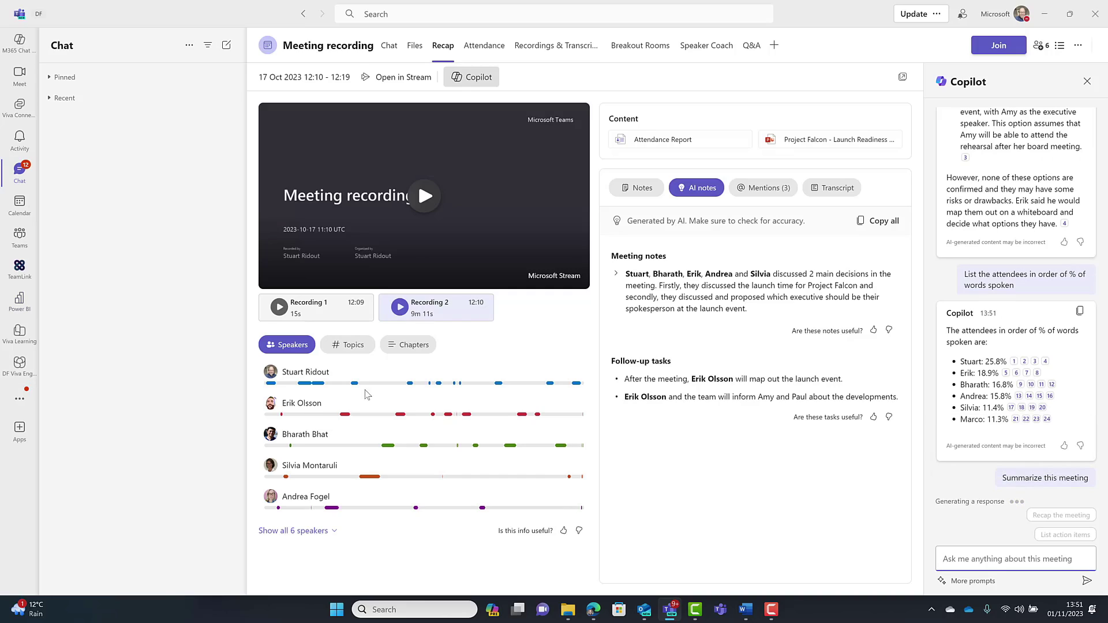
{"action": "left_click", "coordinate": [1054, 517]}
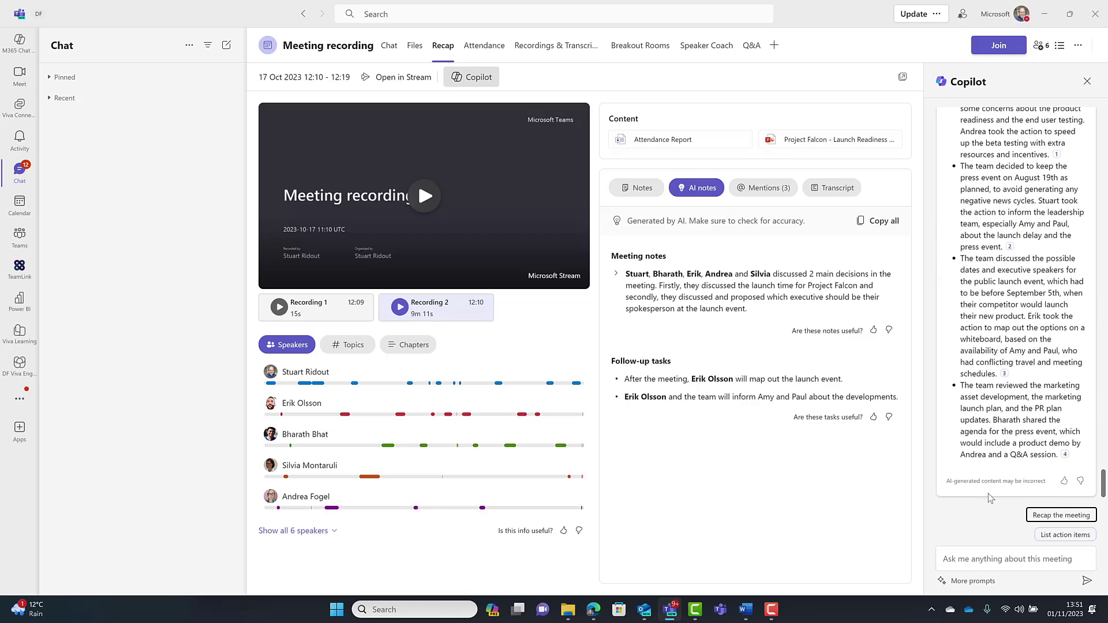
{"action": "scroll", "coordinate": [1020, 322], "scroll_direction": "up", "scroll_amount": 3}
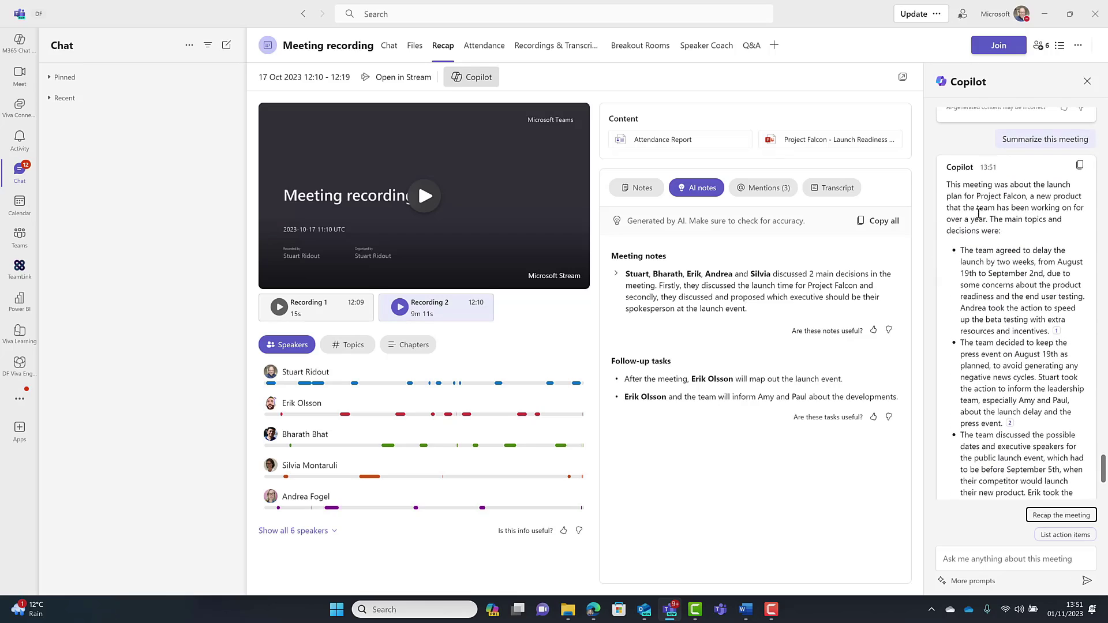
{"action": "scroll", "coordinate": [1017, 248], "scroll_direction": "down", "scroll_amount": 3}
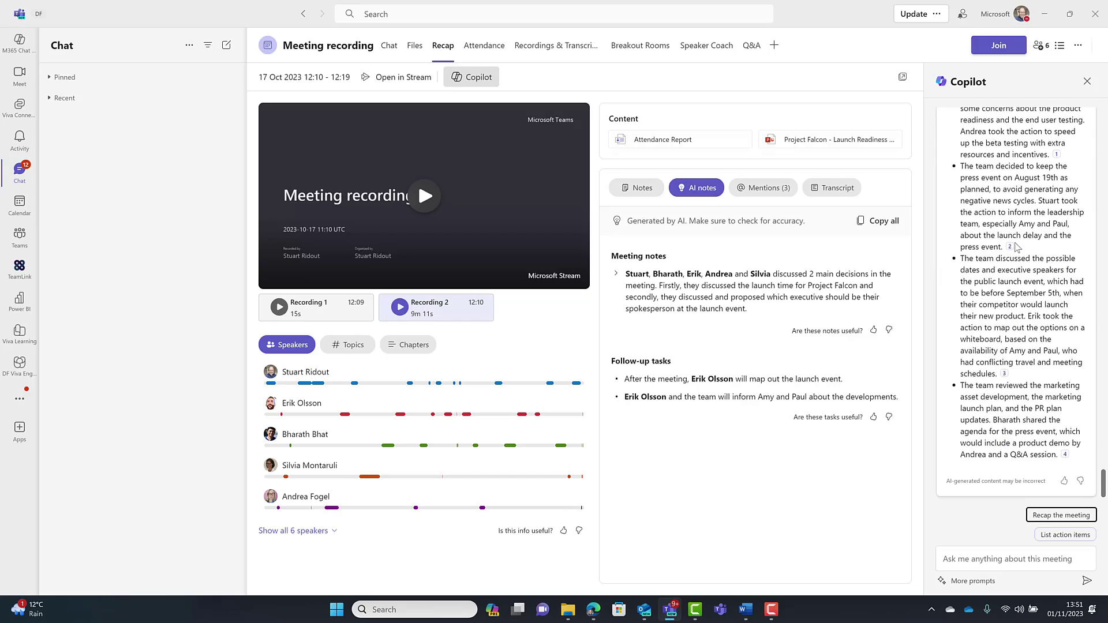
Ask Copilot "List actions and owners in a table" and review the table with its first two transcript references.
{"action": "left_click", "coordinate": [958, 556]}
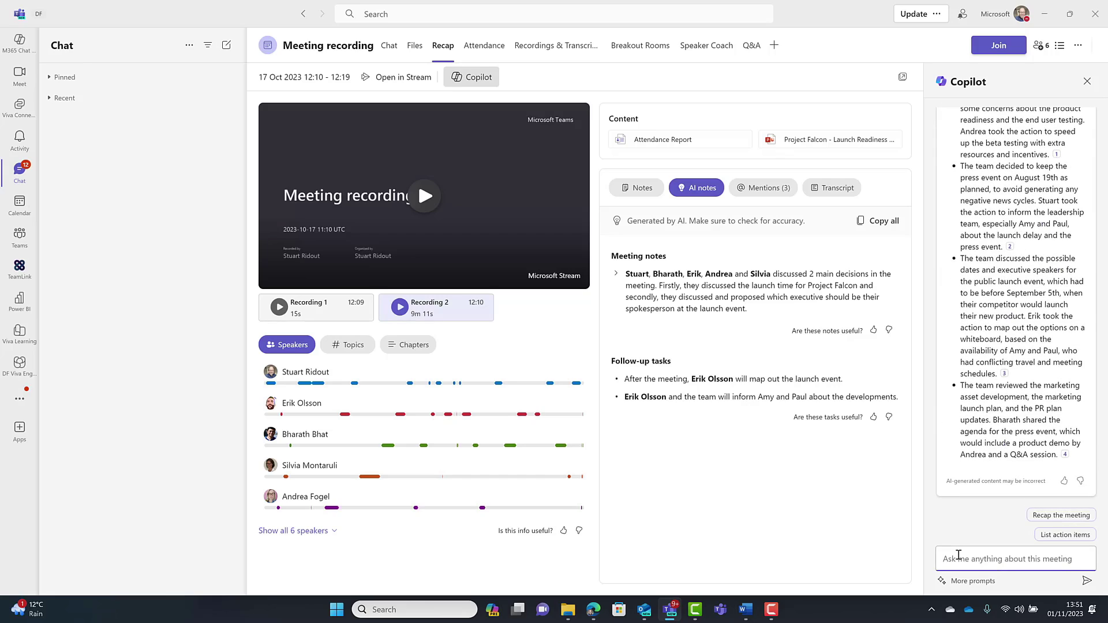
{"action": "type", "text": "Li"}
{"action": "key", "text": "Return"}
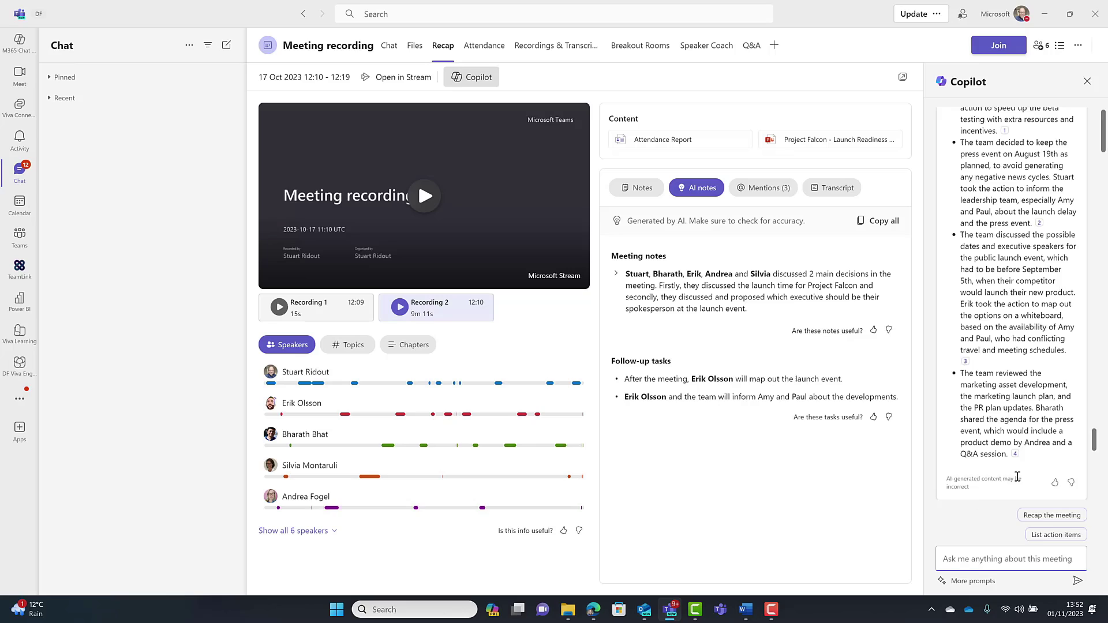
{"action": "scroll", "coordinate": [1039, 381], "scroll_direction": "up", "scroll_amount": 6}
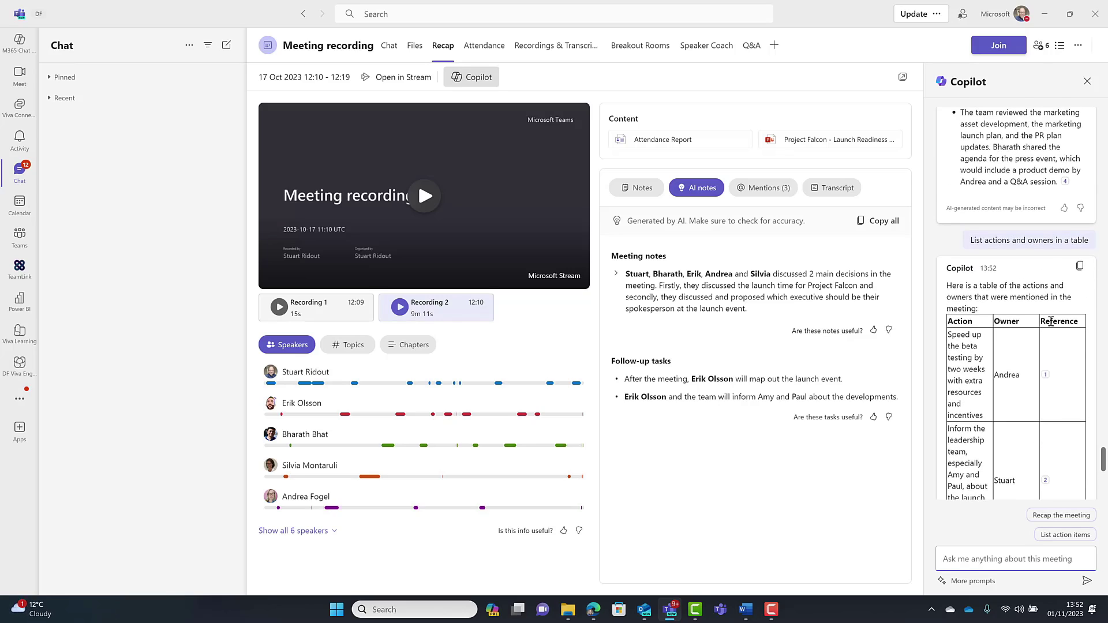
{"action": "mouse_move", "coordinate": [1046, 375]}
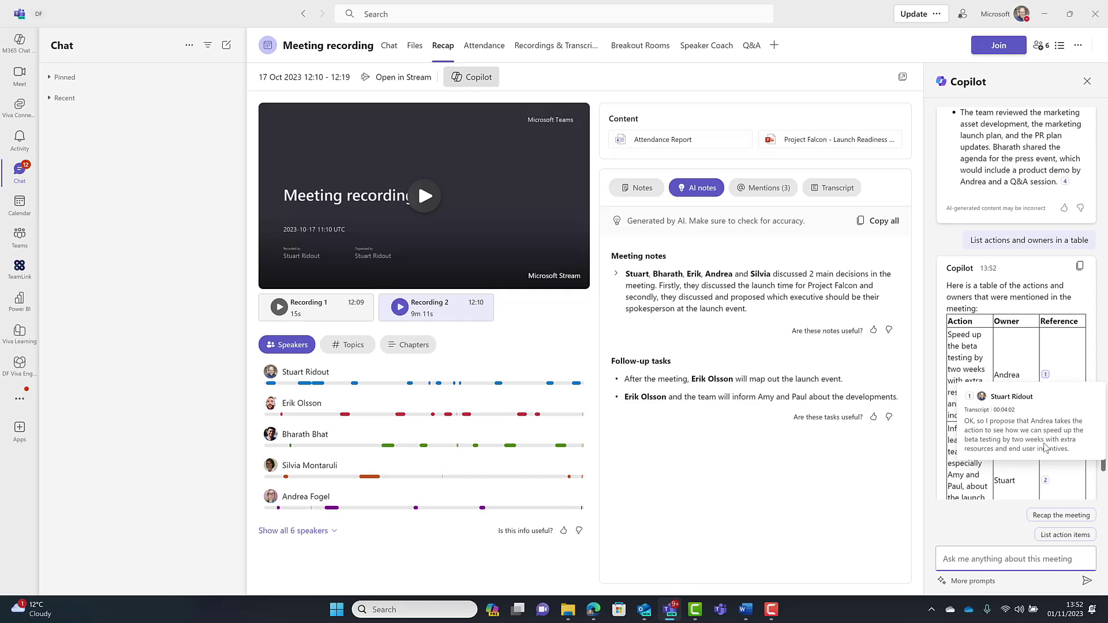
{"action": "mouse_move", "coordinate": [1045, 482]}
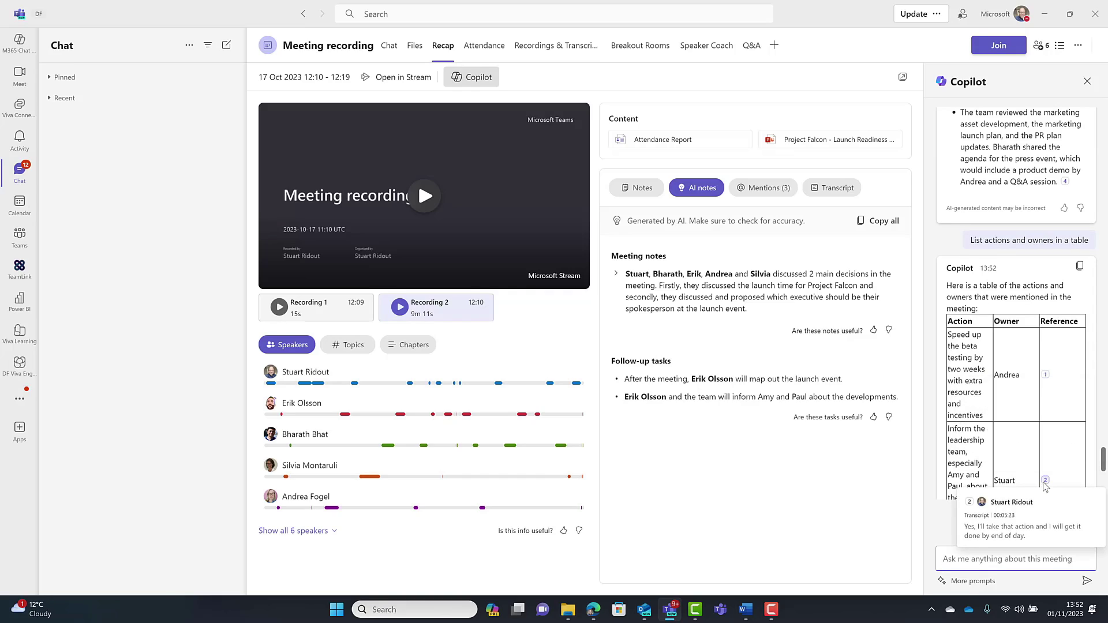
{"action": "scroll", "coordinate": [980, 462], "scroll_direction": "down", "scroll_amount": 6}
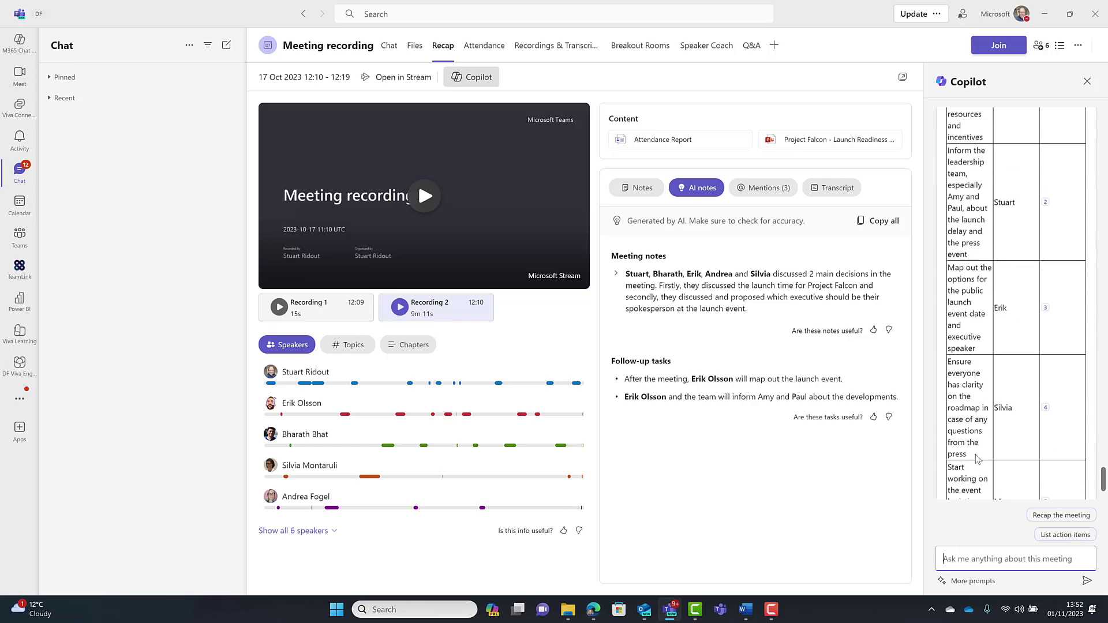